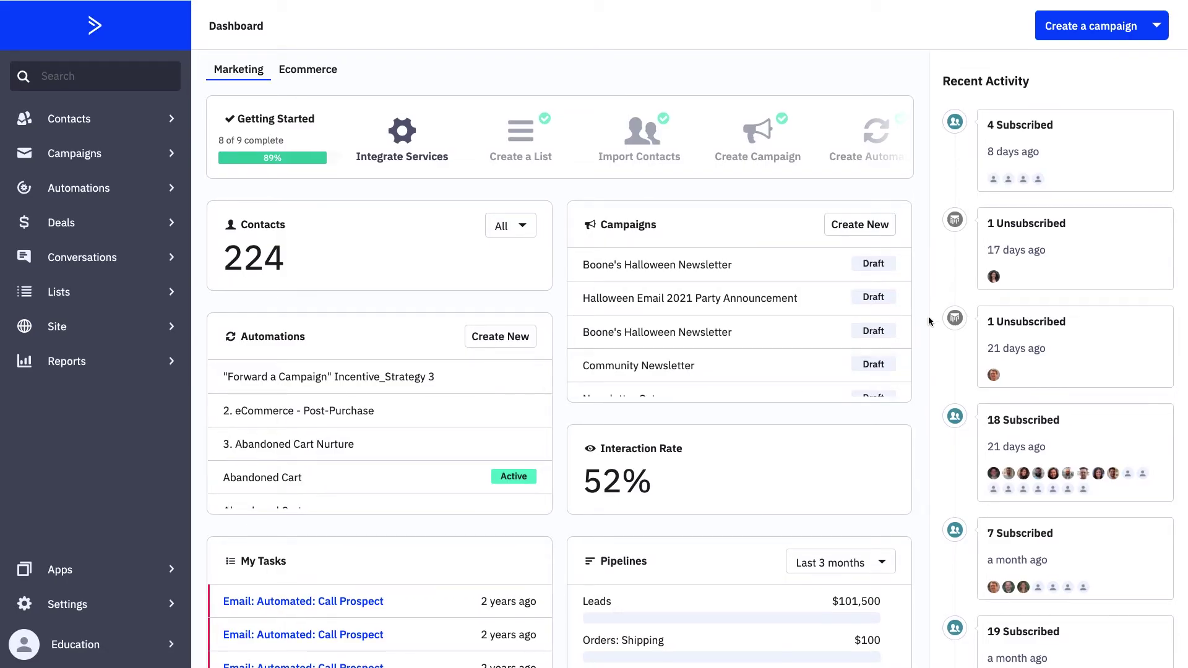
# Open the Forms list under Site to see the existing sign-up forms
pyautogui.scroll(-1, 927, 322)
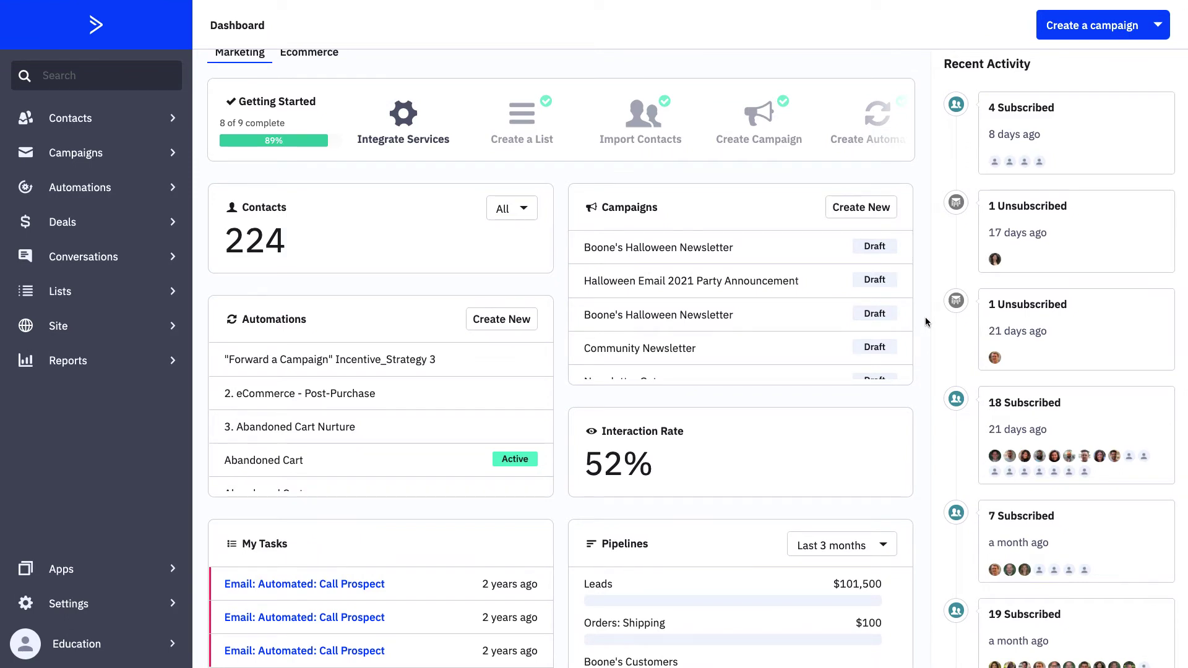
pyautogui.click(104, 330)
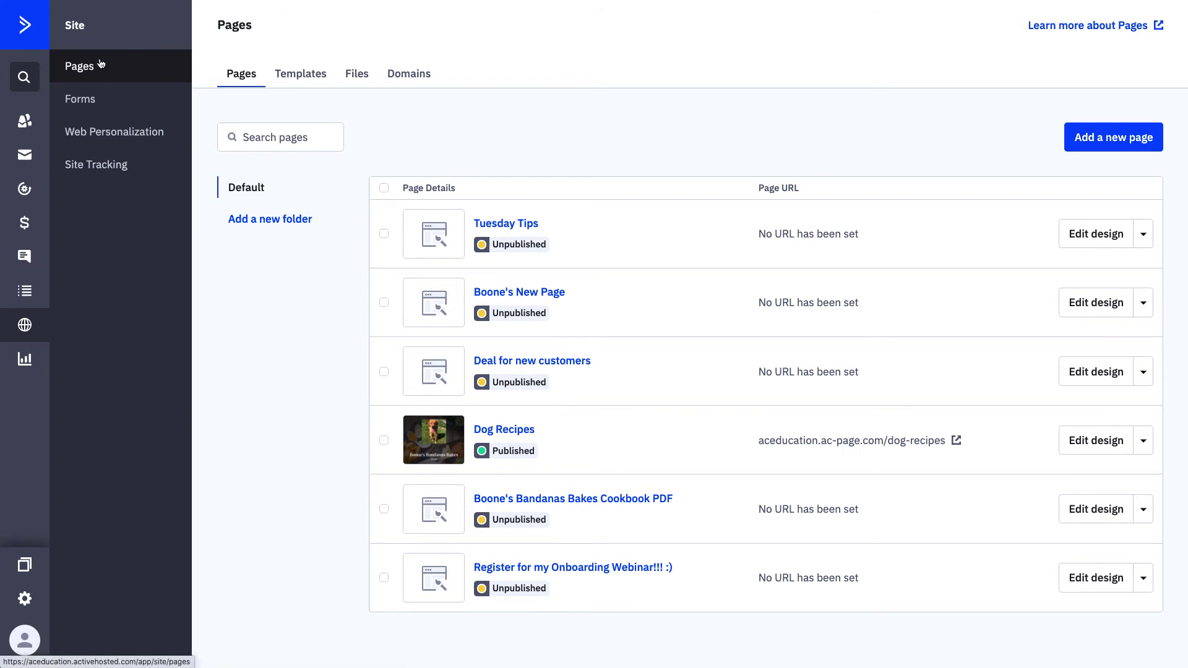
pyautogui.click(126, 103)
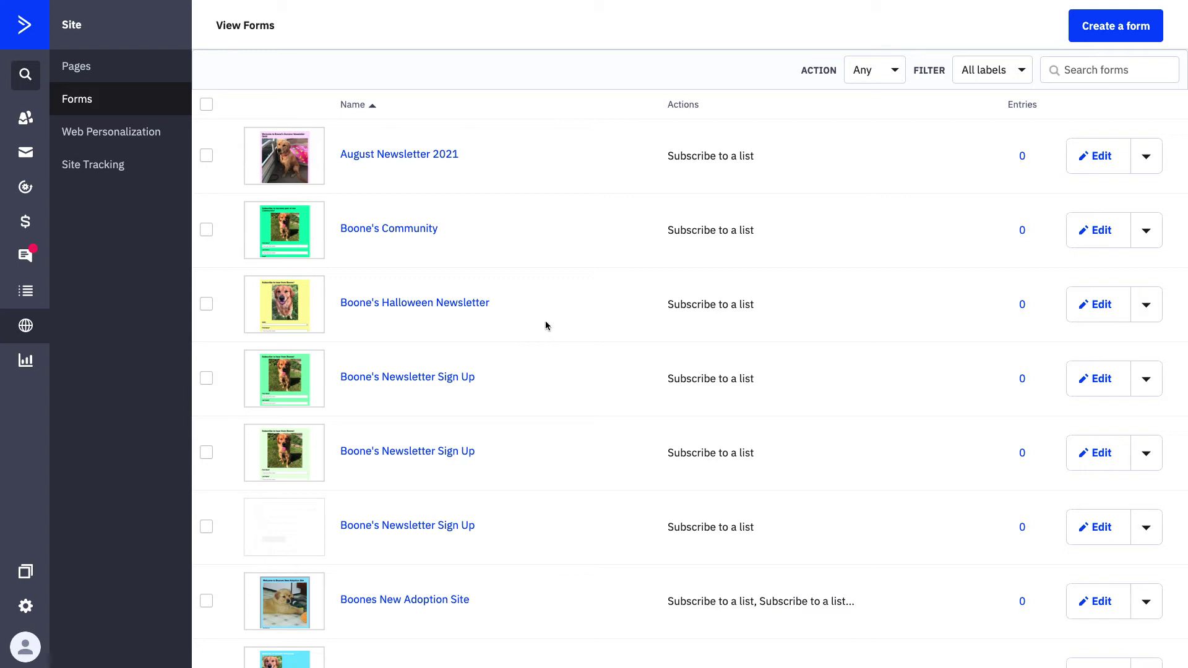
# Create inline form 'Boone's Newsletter' that subscribes to the Boone's Monthly Newsletter list
pyautogui.click(1108, 41)
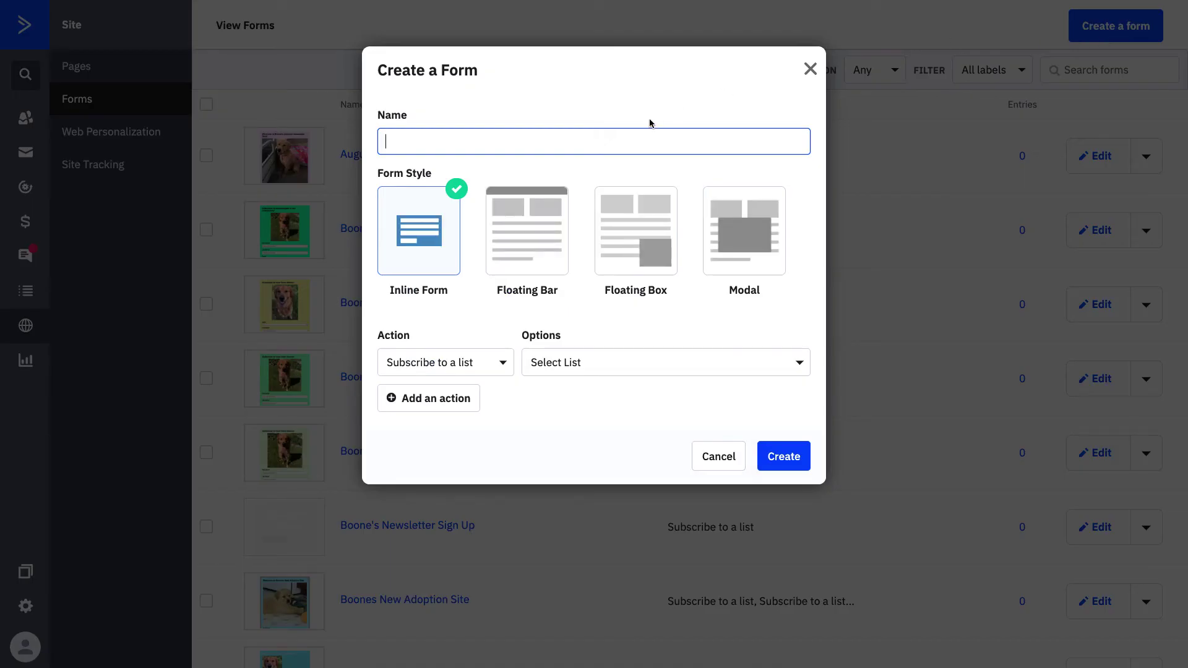
pyautogui.write('Boone')
pyautogui.write("'s Newsltee")
pyautogui.write('er')
pyautogui.click(493, 362)
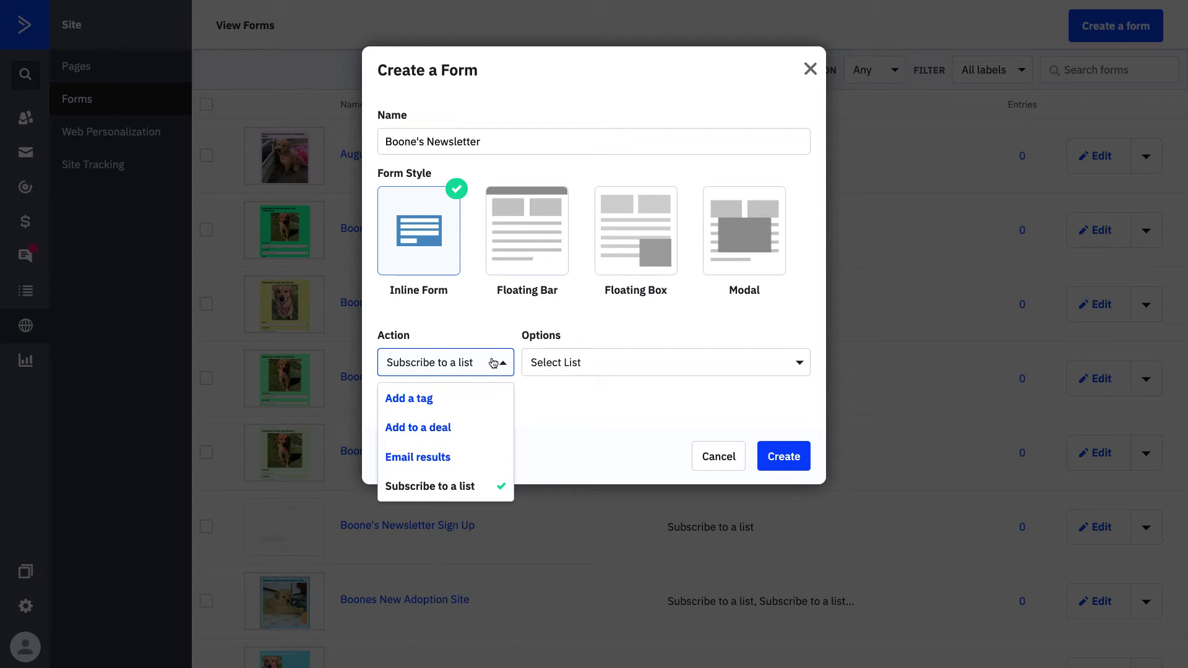
pyautogui.click(482, 486)
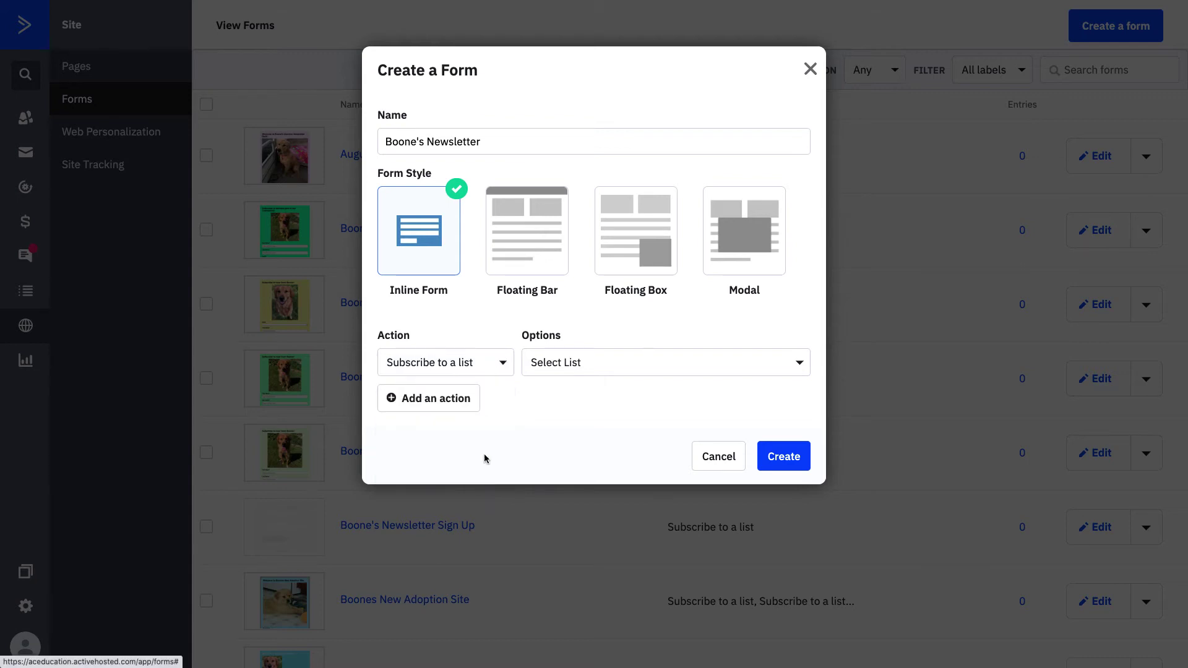
pyautogui.click(629, 372)
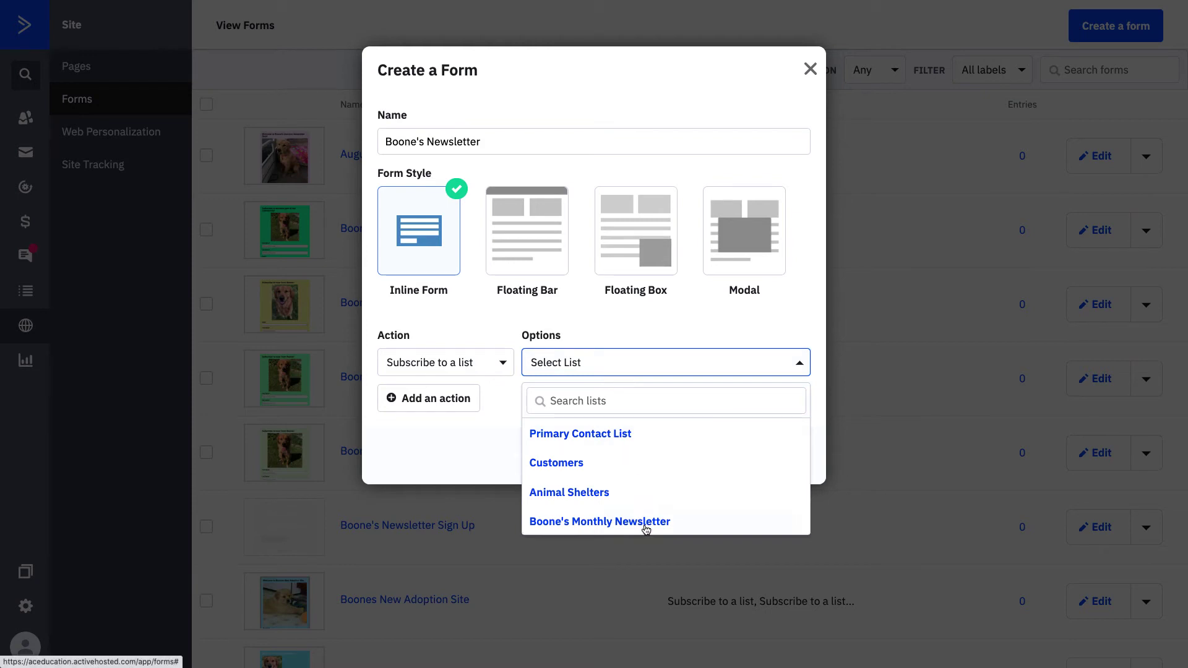
pyautogui.click(645, 524)
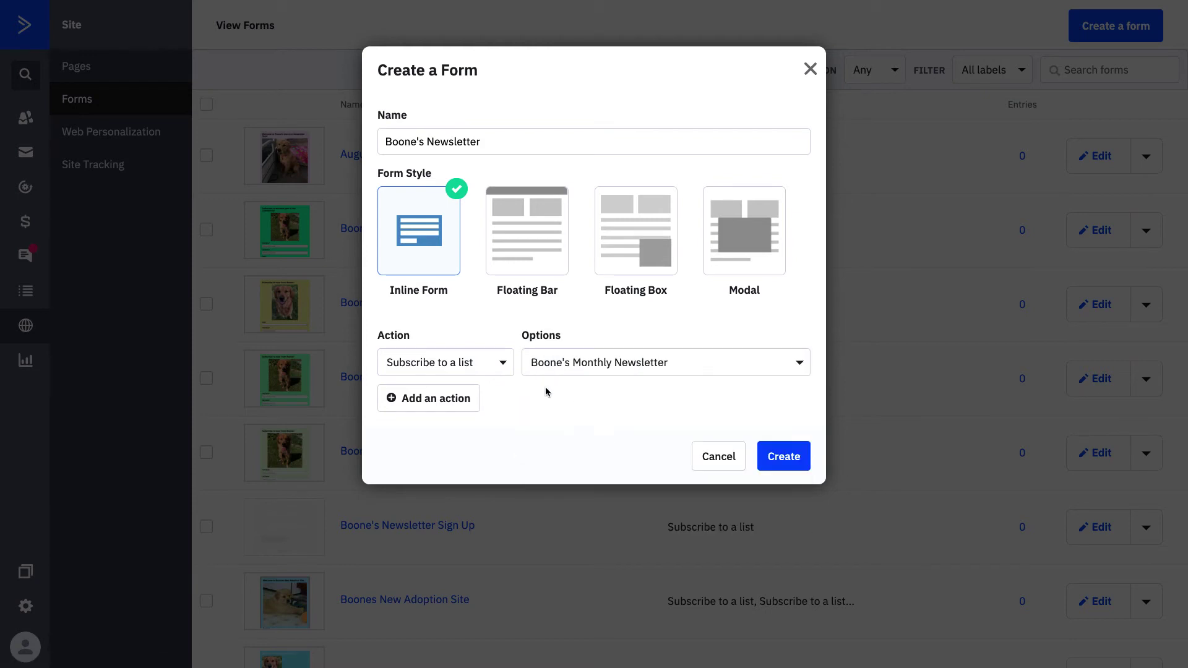
pyautogui.click(498, 365)
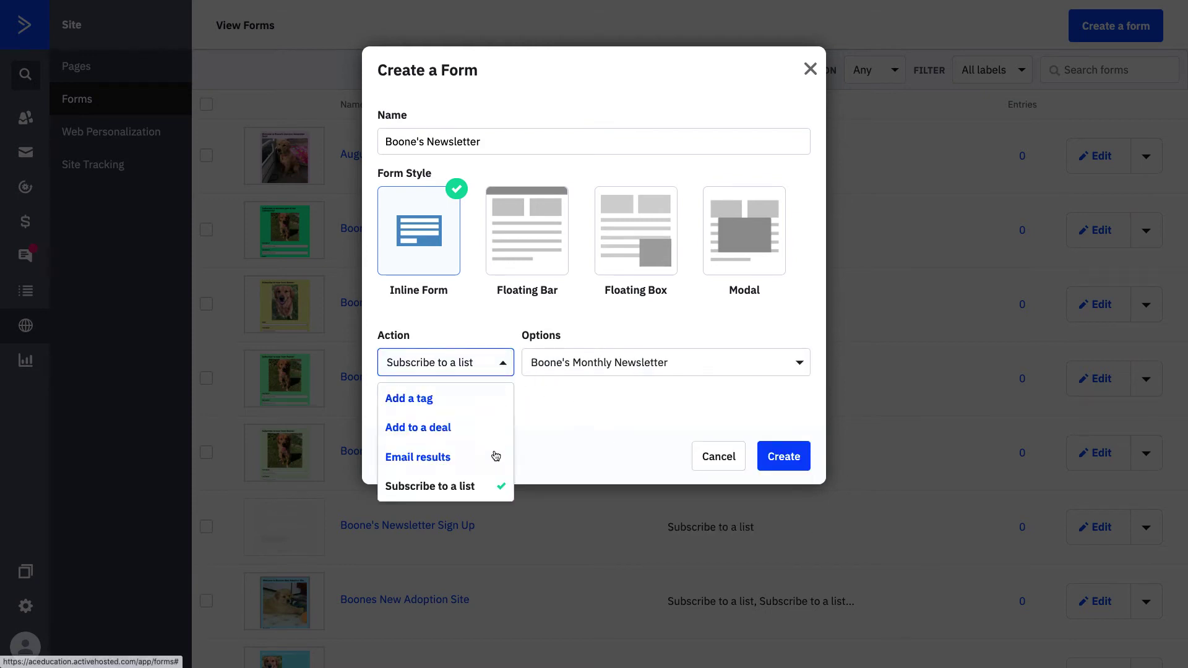
pyautogui.click(583, 403)
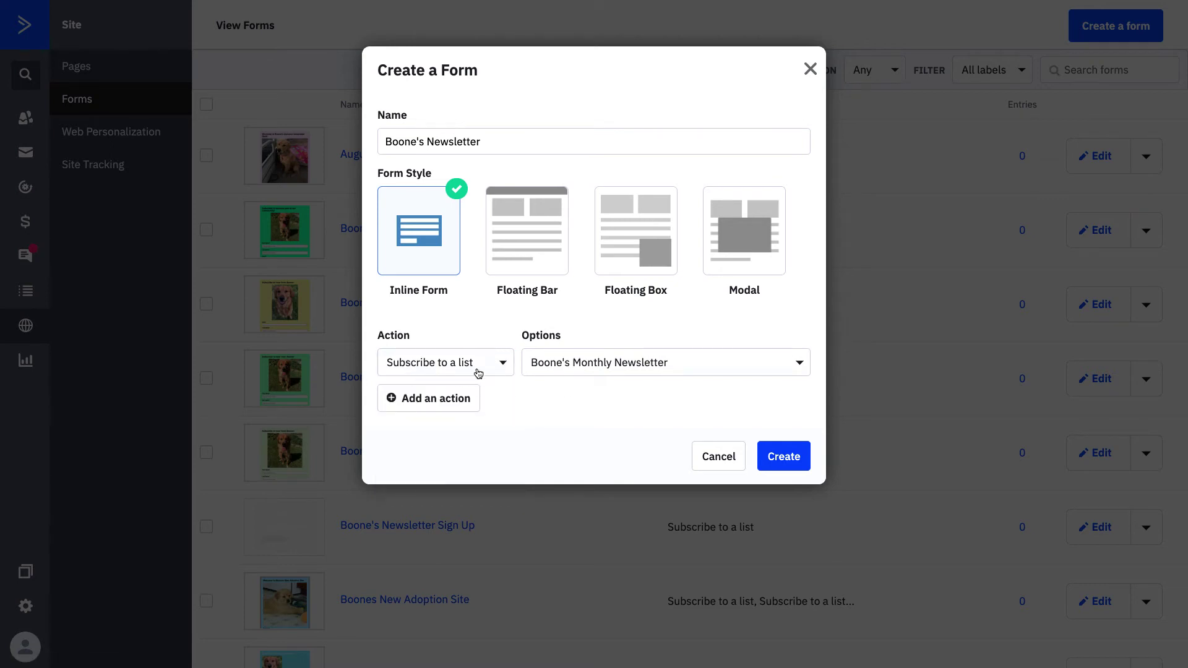
pyautogui.click(790, 460)
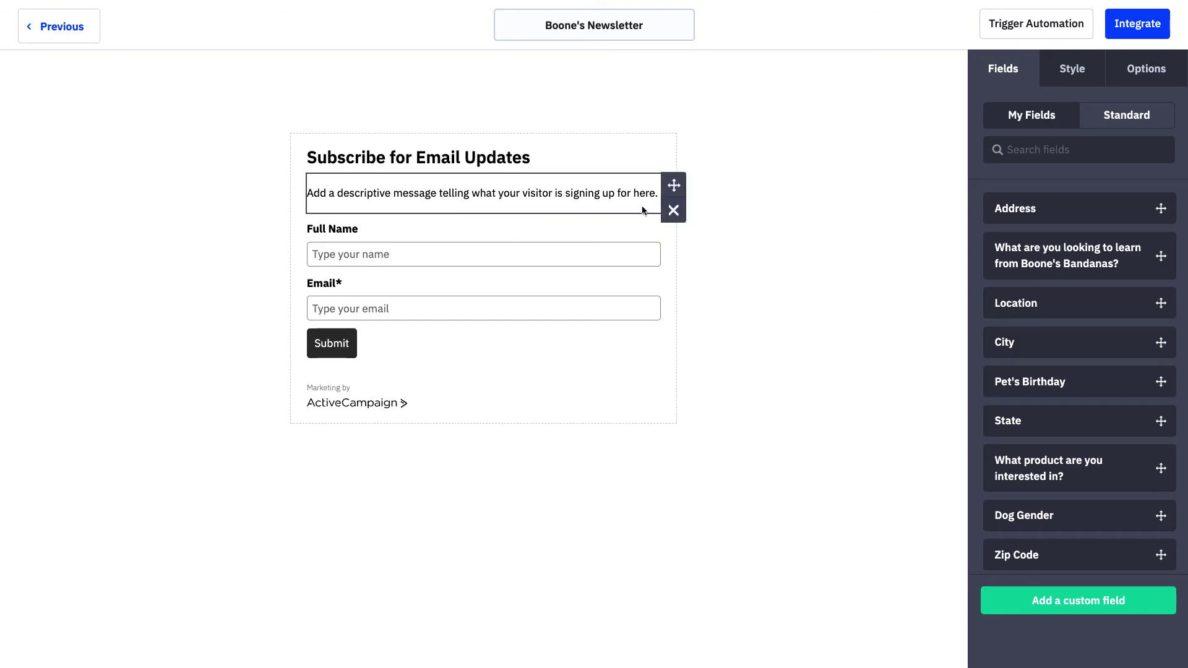
# Delete the description block and the Full Name field from the form
pyautogui.click(673, 211)
pyautogui.click(789, 168)
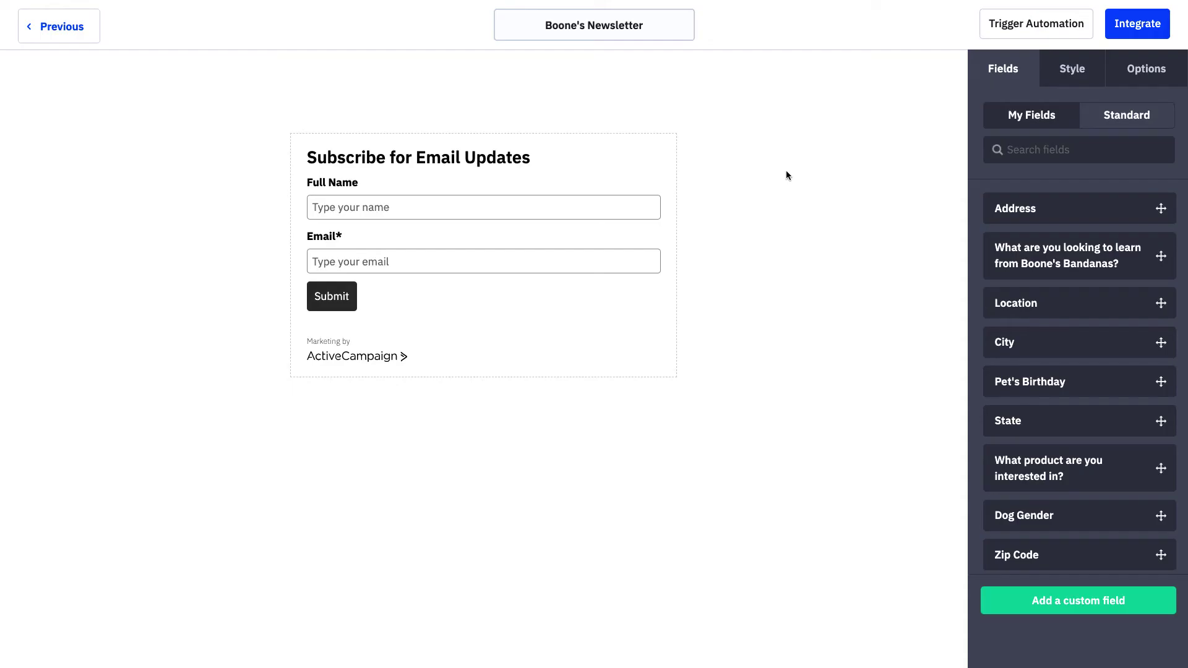
pyautogui.click(674, 209)
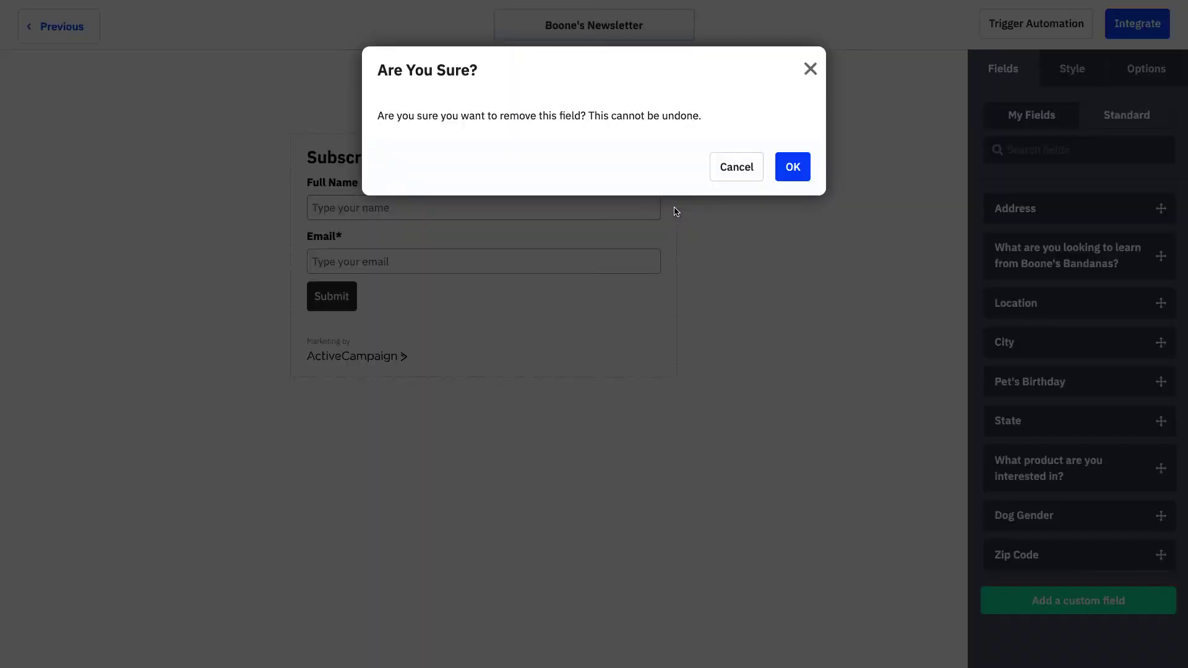
pyautogui.click(794, 174)
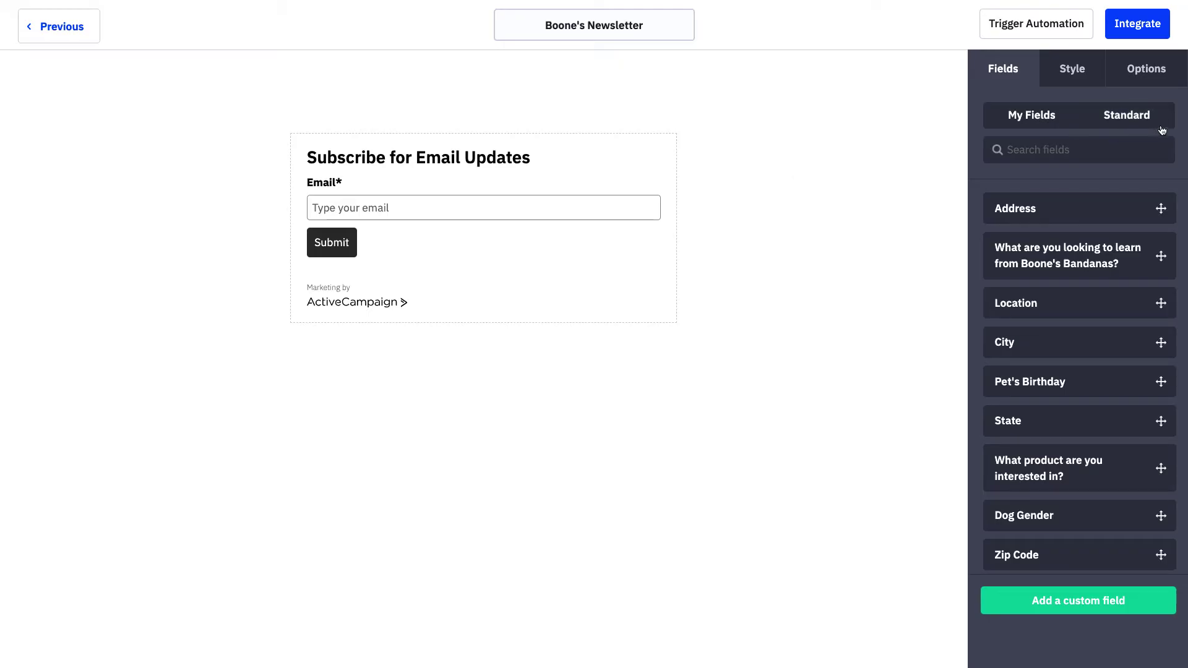
# Add the standard First Name and Last Name fields above Email
pyautogui.click(1143, 122)
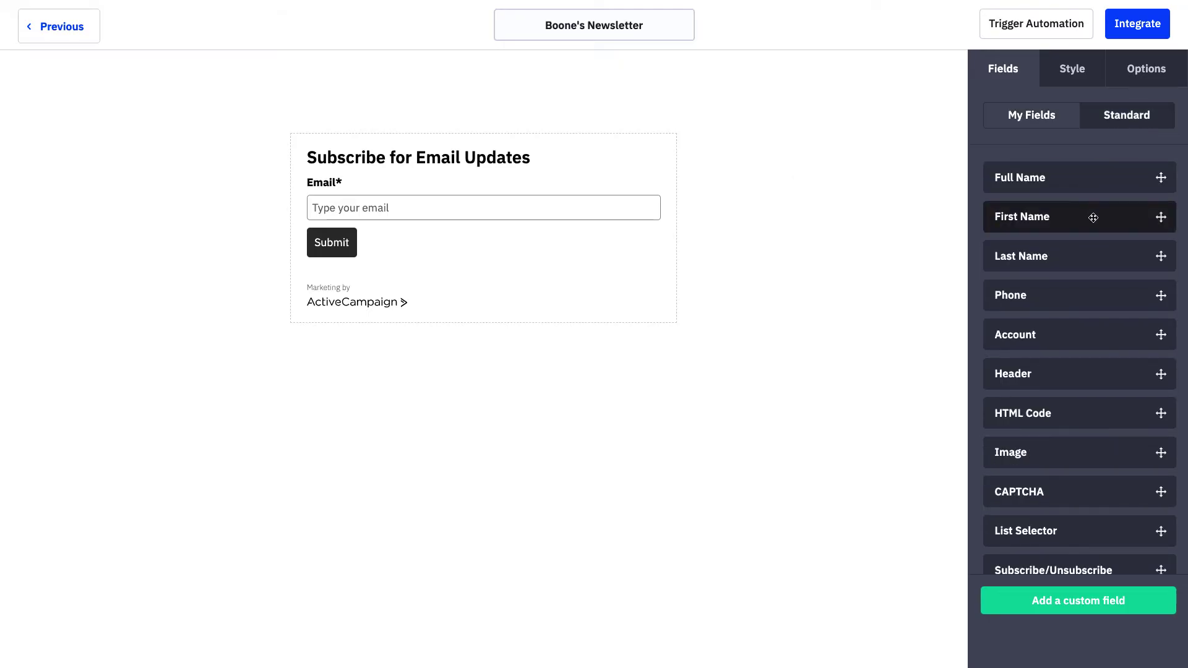
pyautogui.moveTo(1091, 216); pyautogui.dragTo(559, 184)
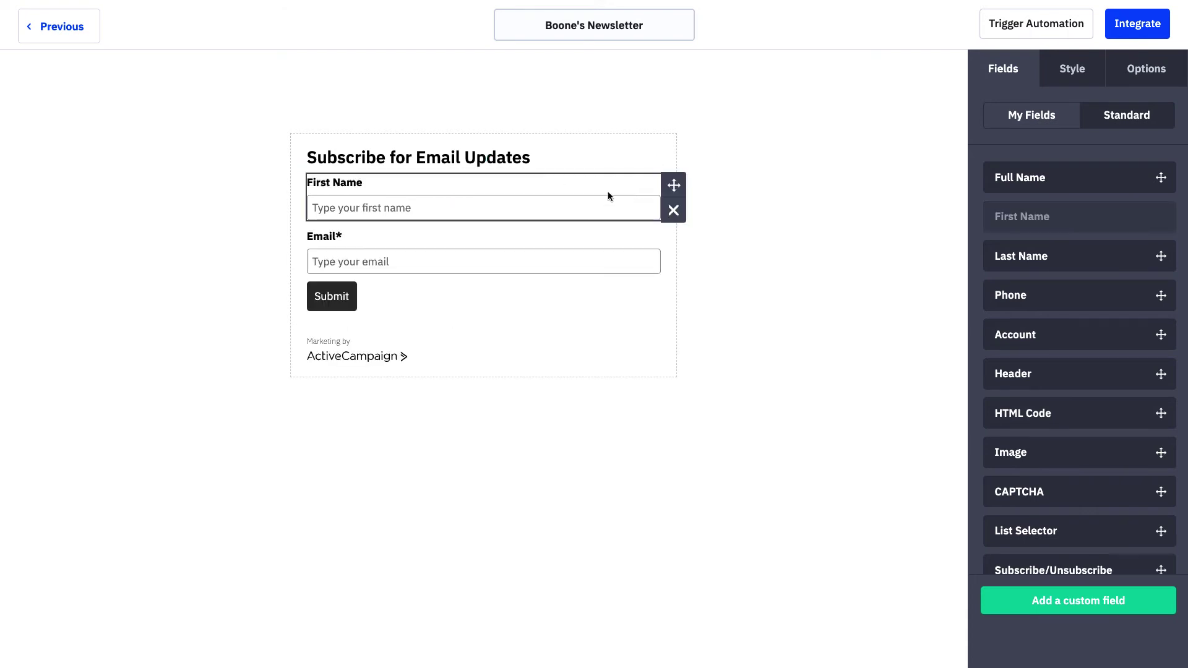
pyautogui.moveTo(1052, 255); pyautogui.dragTo(429, 242)
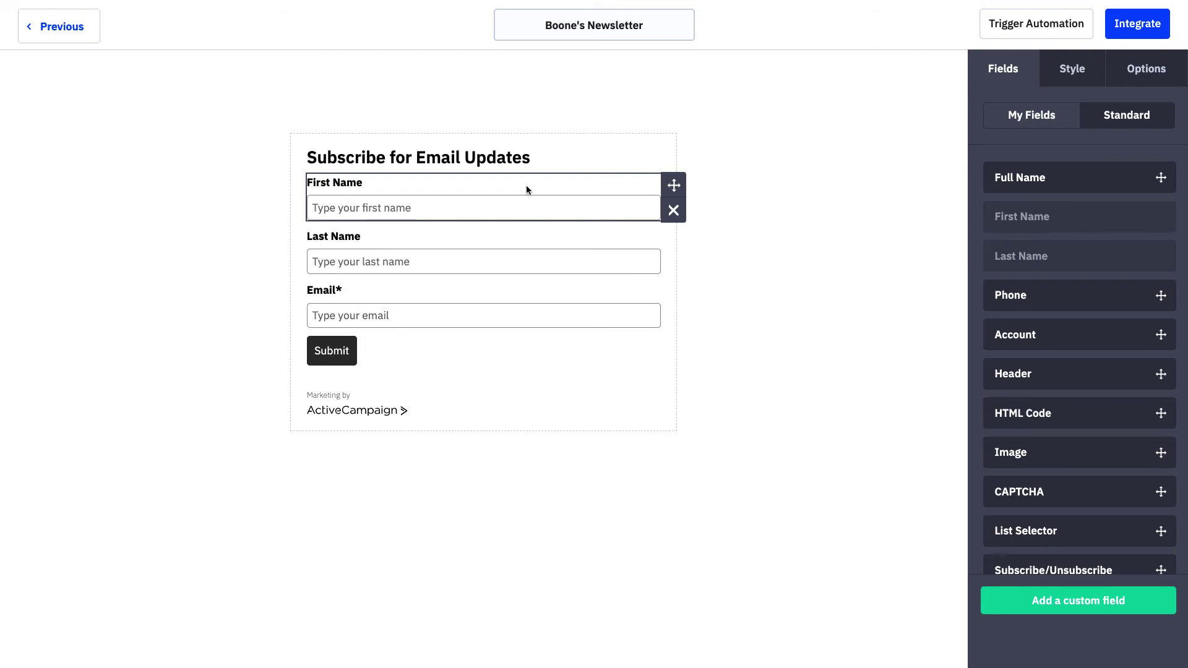
# Make the First Name and Last Name fields required
pyautogui.click(526, 186)
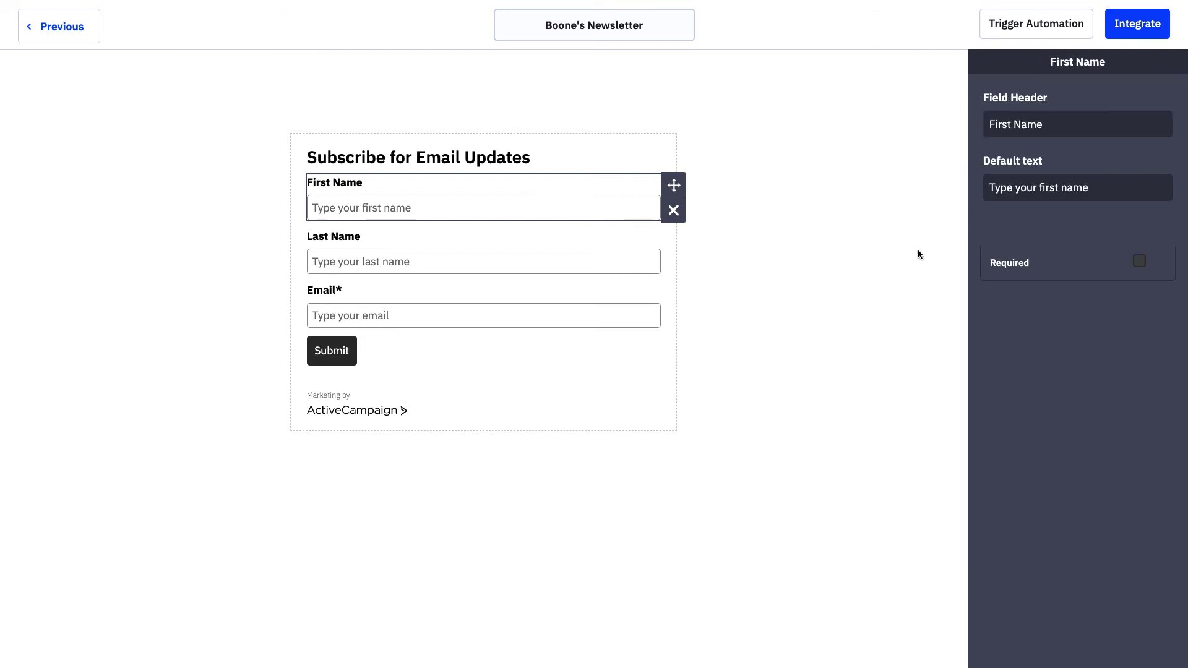
pyautogui.click(1142, 263)
pyautogui.click(539, 244)
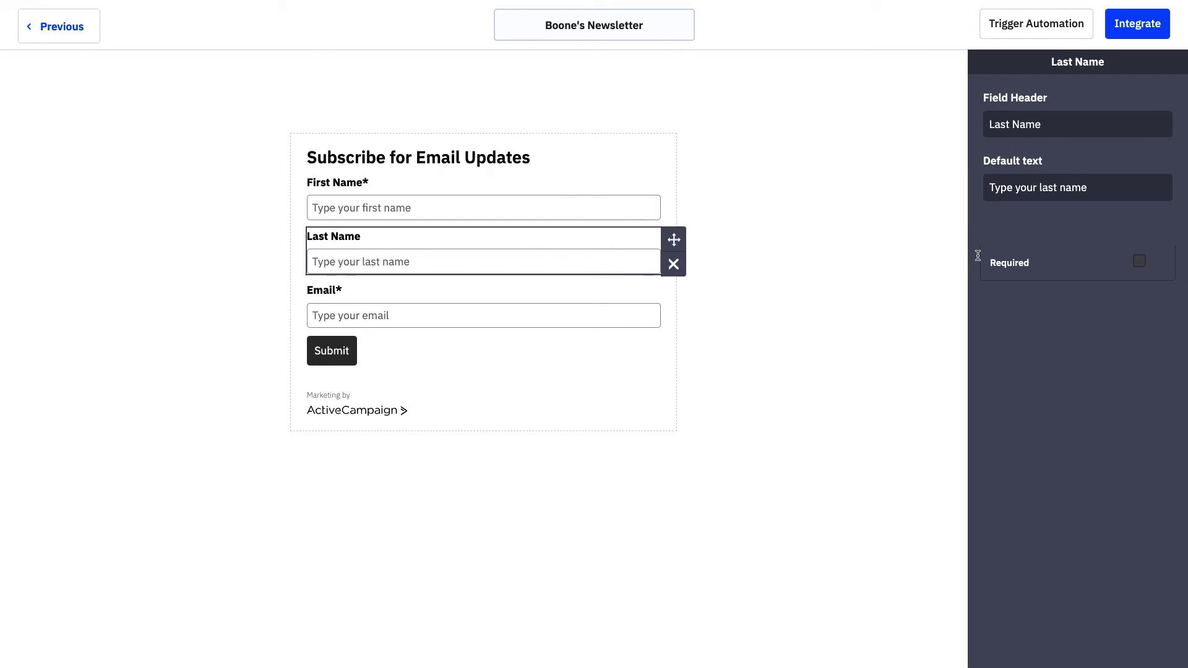
pyautogui.click(1139, 260)
pyautogui.click(836, 278)
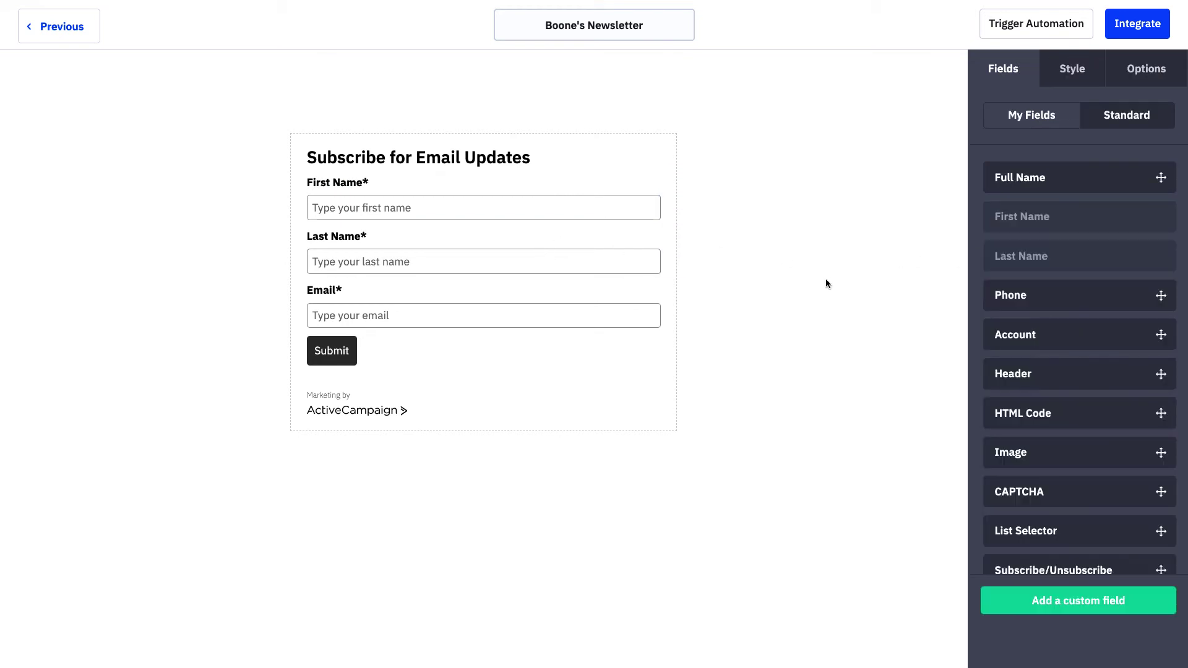
# Change the form heading to 'Subscribe to hear from Boone!'
pyautogui.click(538, 161)
pyautogui.moveTo(1132, 131); pyautogui.dragTo(1041, 135)
pyautogui.write('to he')
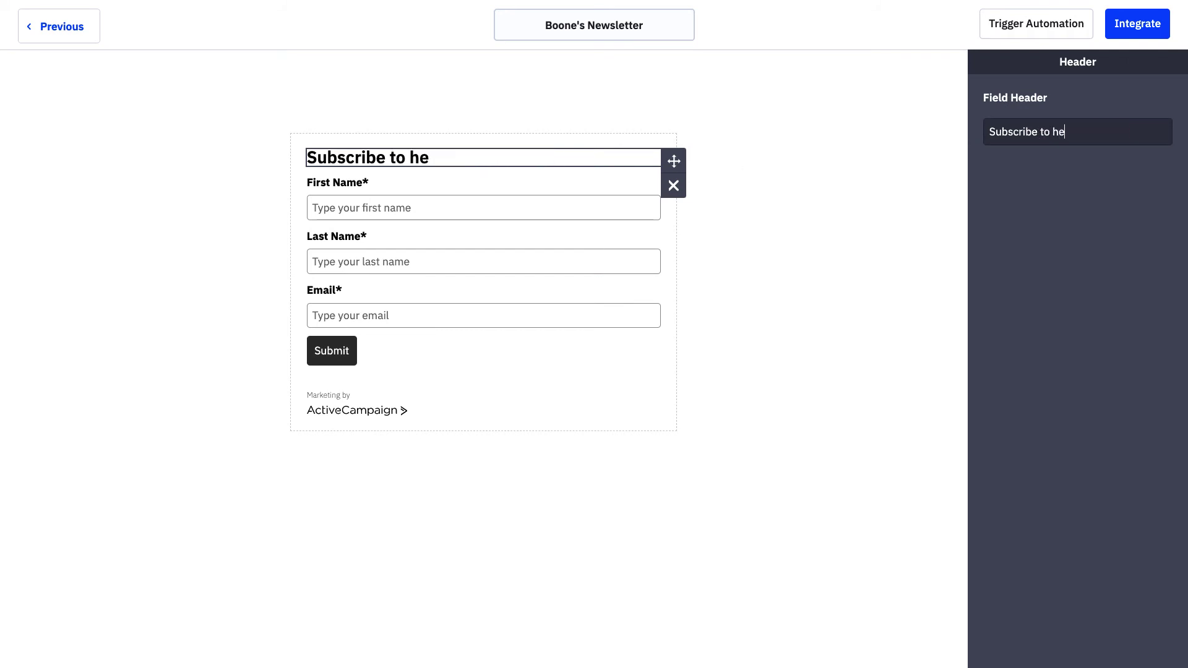
pyautogui.write('ar from Boone!')
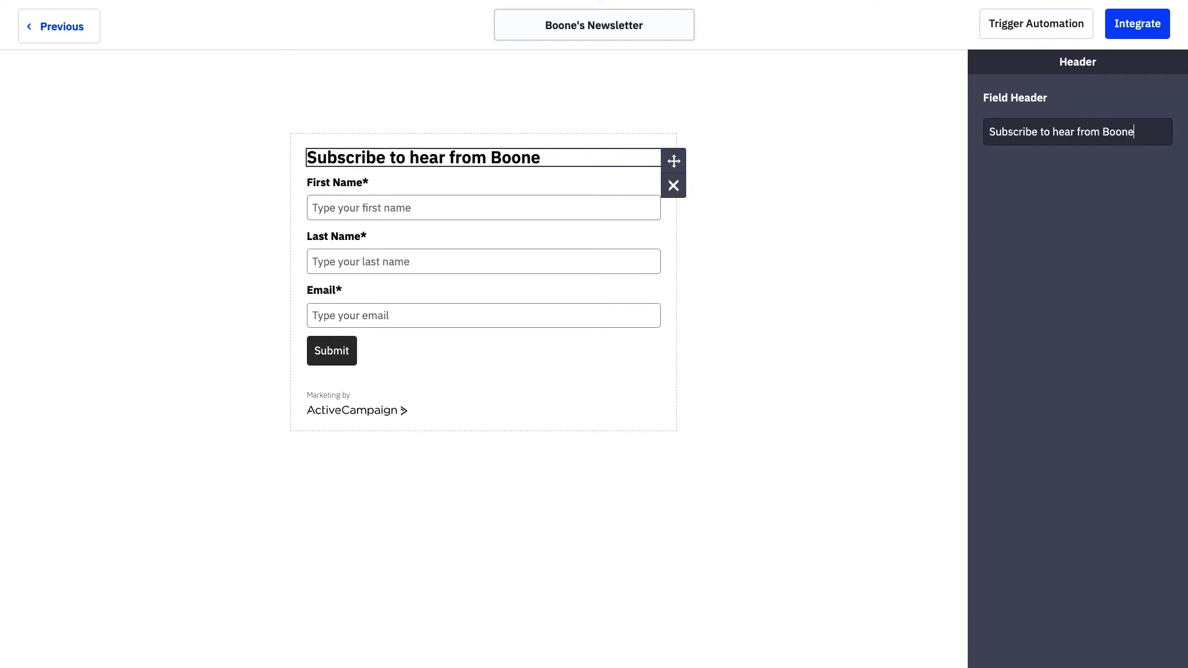
# Add the custom Pet's Name and Breed fields below Email from My Fields
pyautogui.click(915, 204)
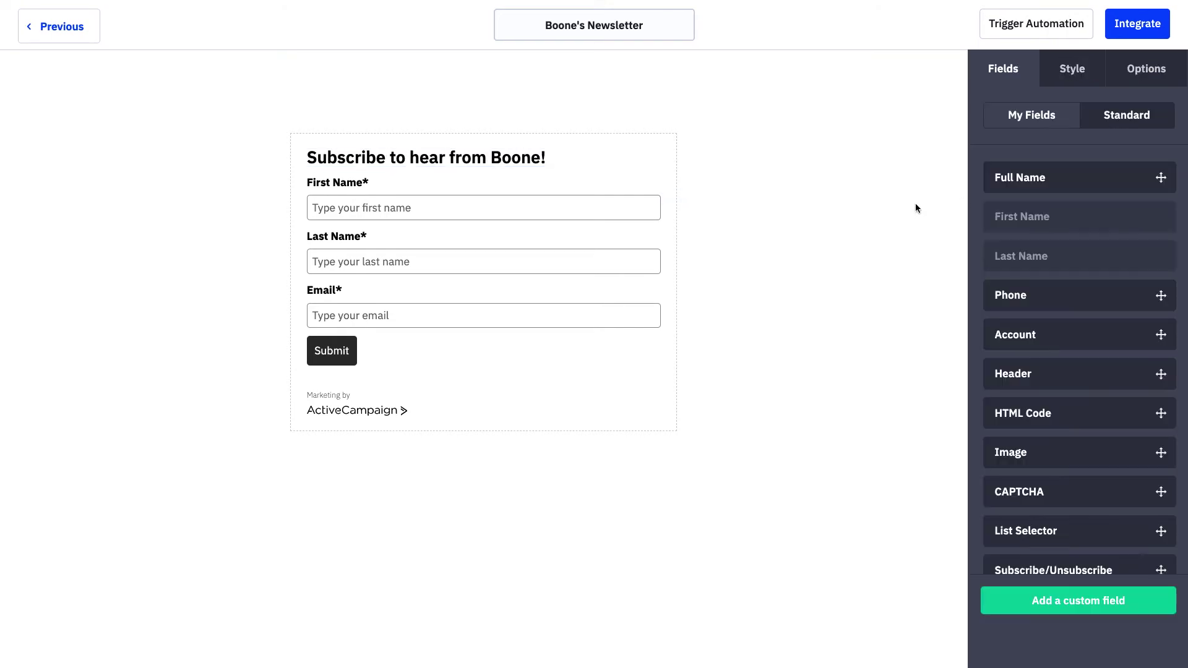
pyautogui.click(1020, 125)
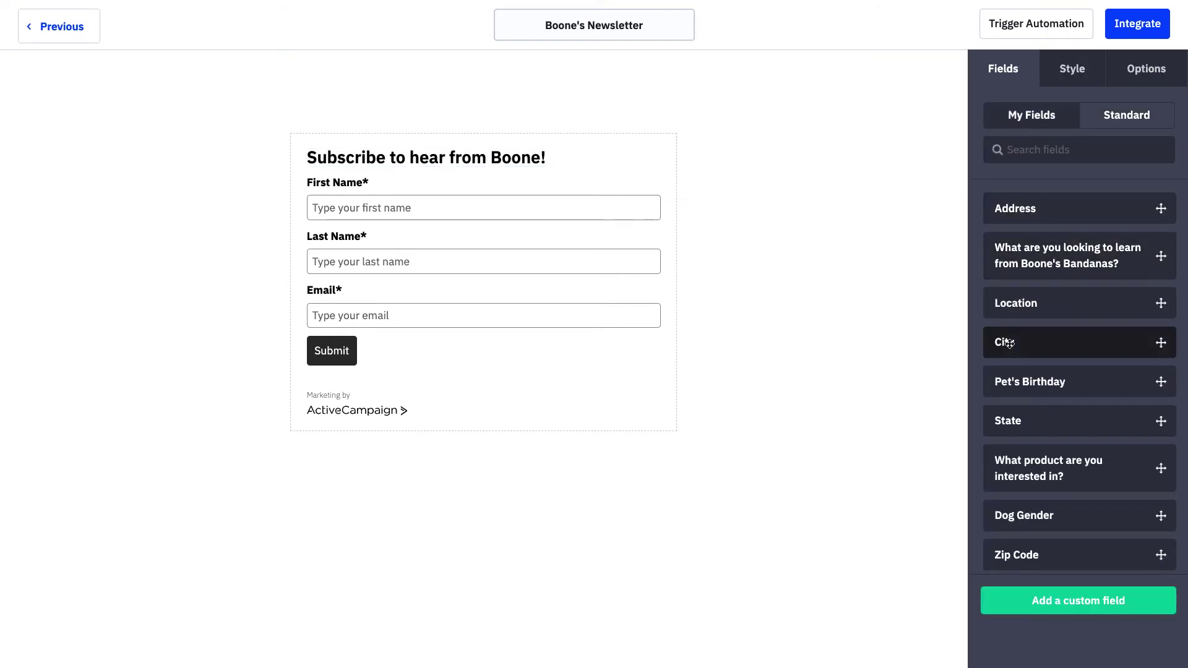
pyautogui.scroll(-2, 1010, 345)
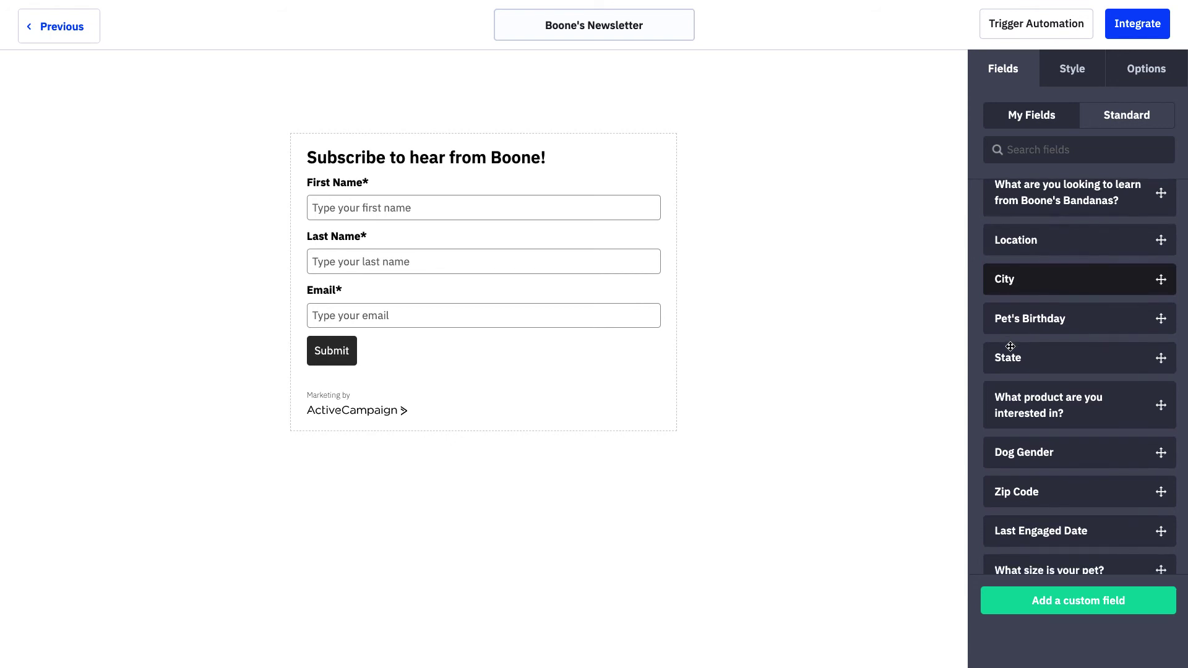
pyautogui.scroll(-1, 1010, 346)
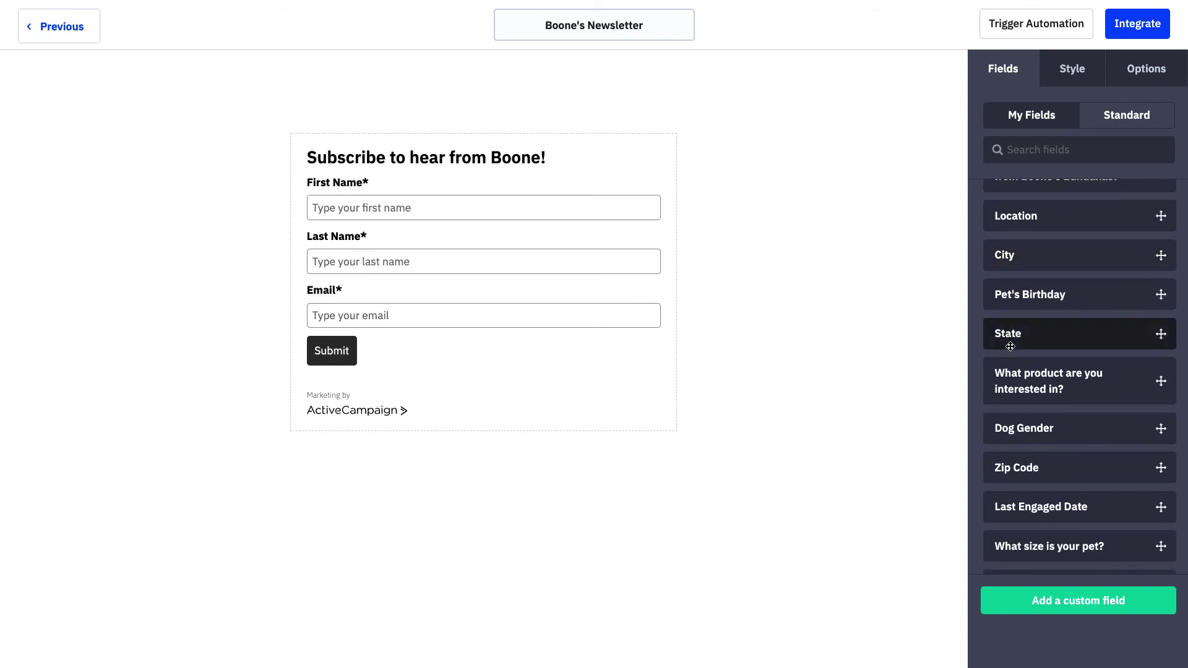
pyautogui.scroll(-5, 1010, 347)
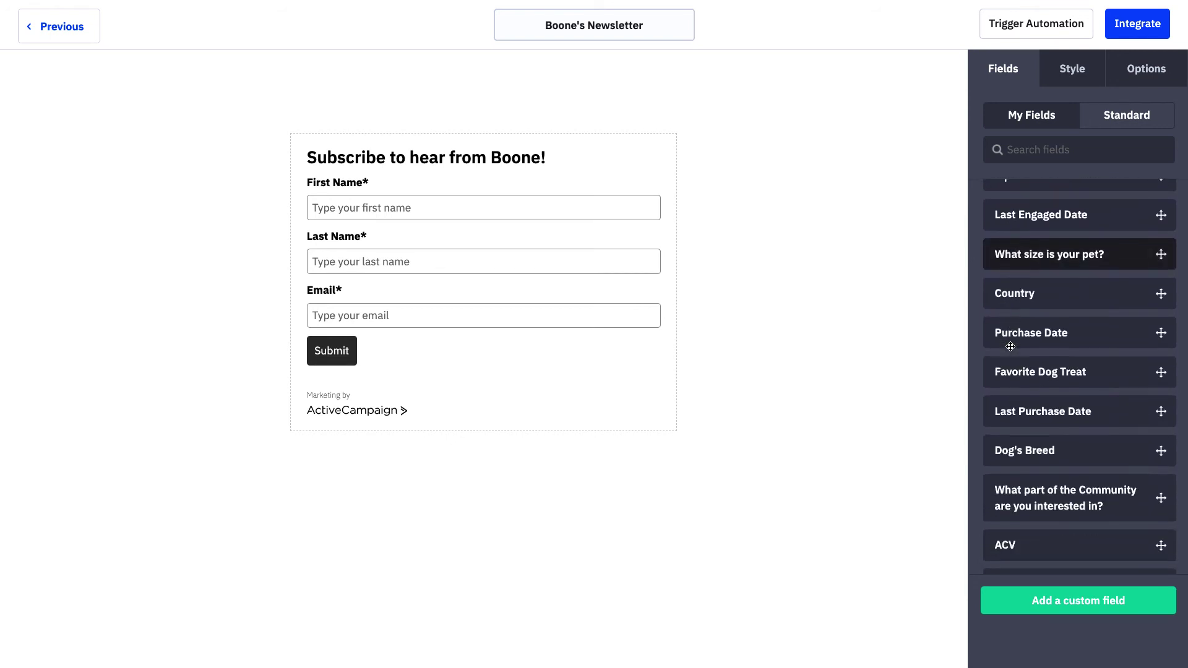
pyautogui.scroll(-2, 1010, 347)
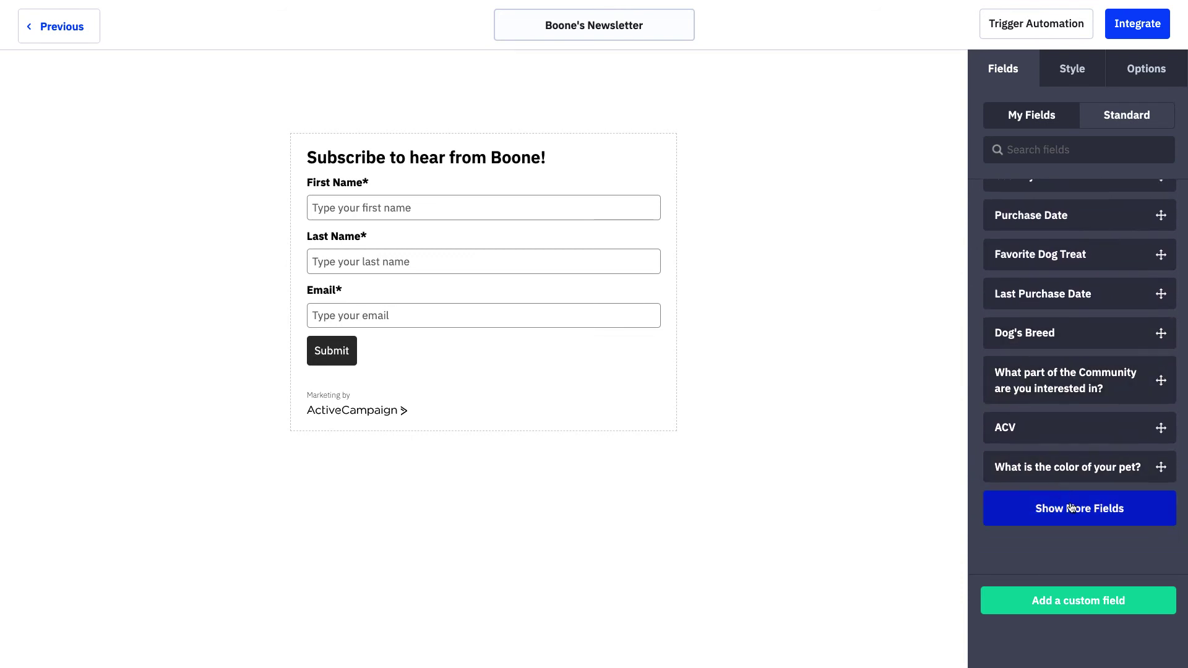
pyautogui.click(1072, 508)
pyautogui.scroll(-5, 1072, 505)
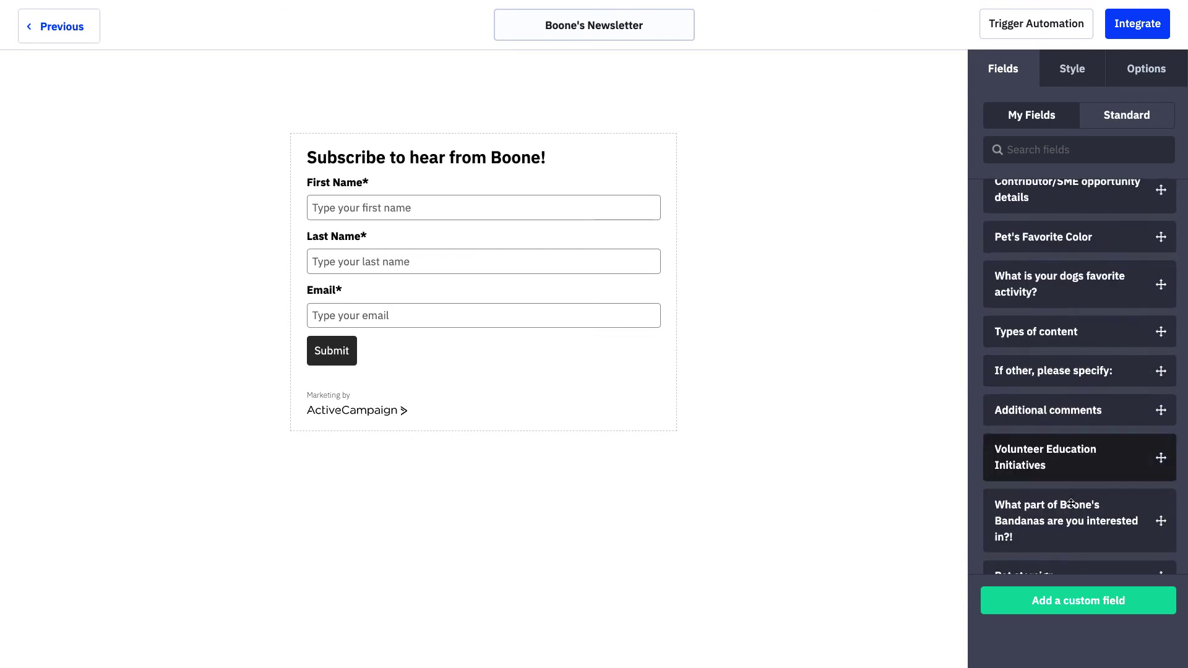
pyautogui.scroll(-2, 1071, 505)
pyautogui.click(1072, 508)
pyautogui.scroll(-3, 1071, 505)
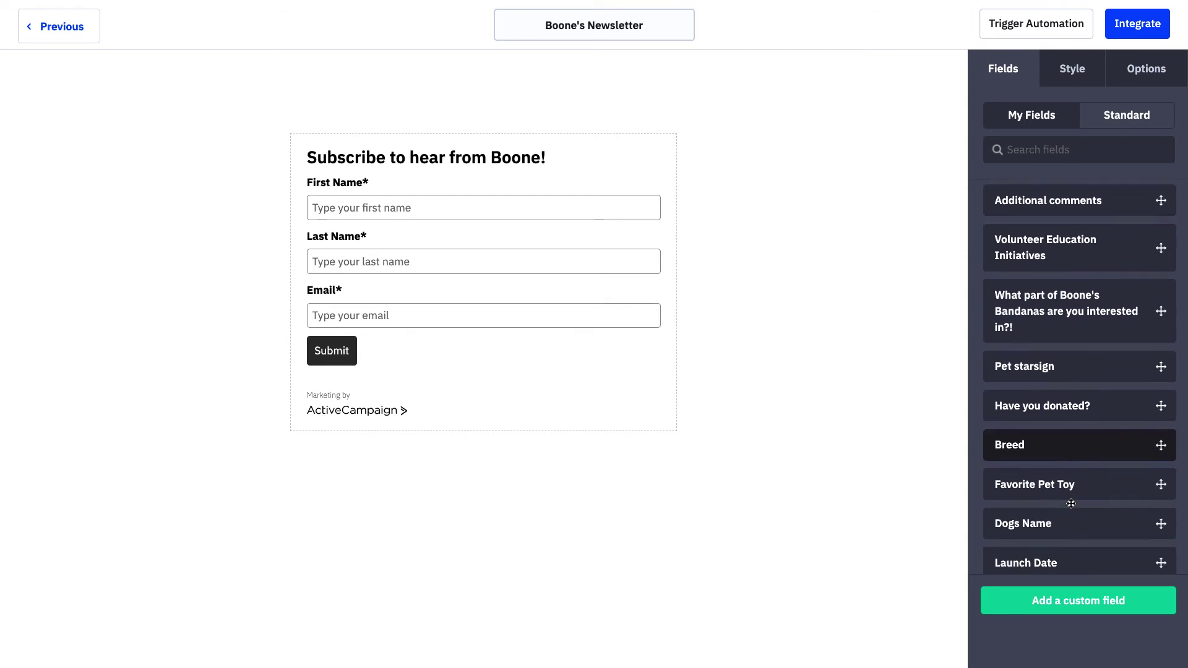
pyautogui.moveTo(1097, 508); pyautogui.dragTo(538, 323)
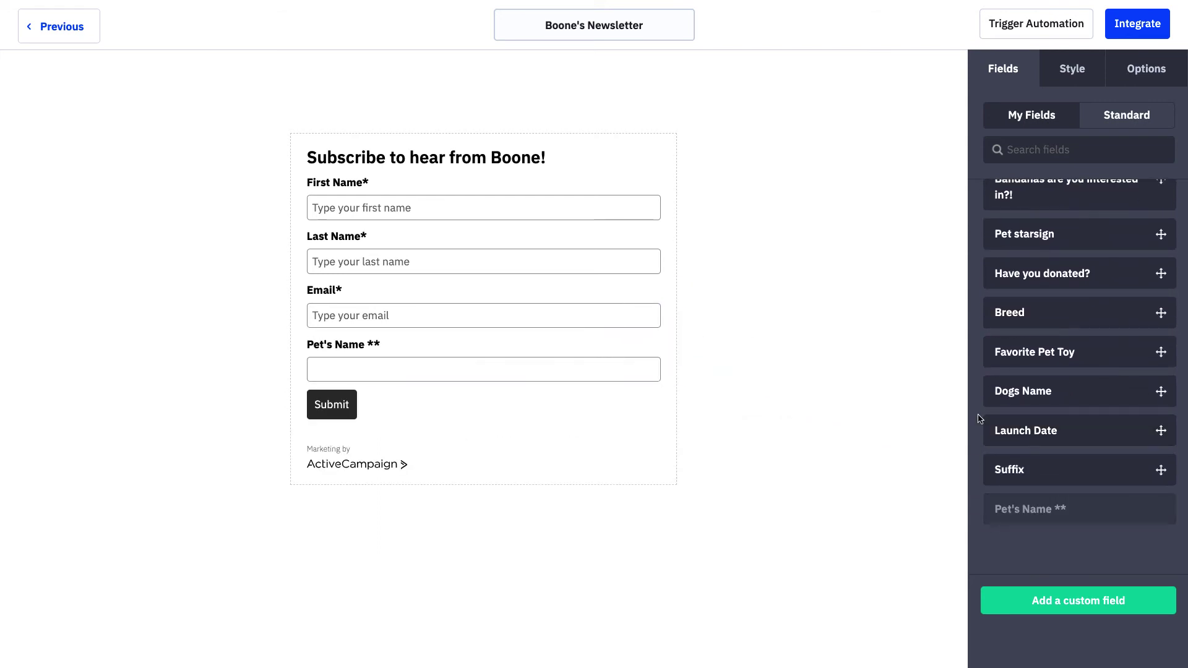
pyautogui.scroll(2, 1033, 387)
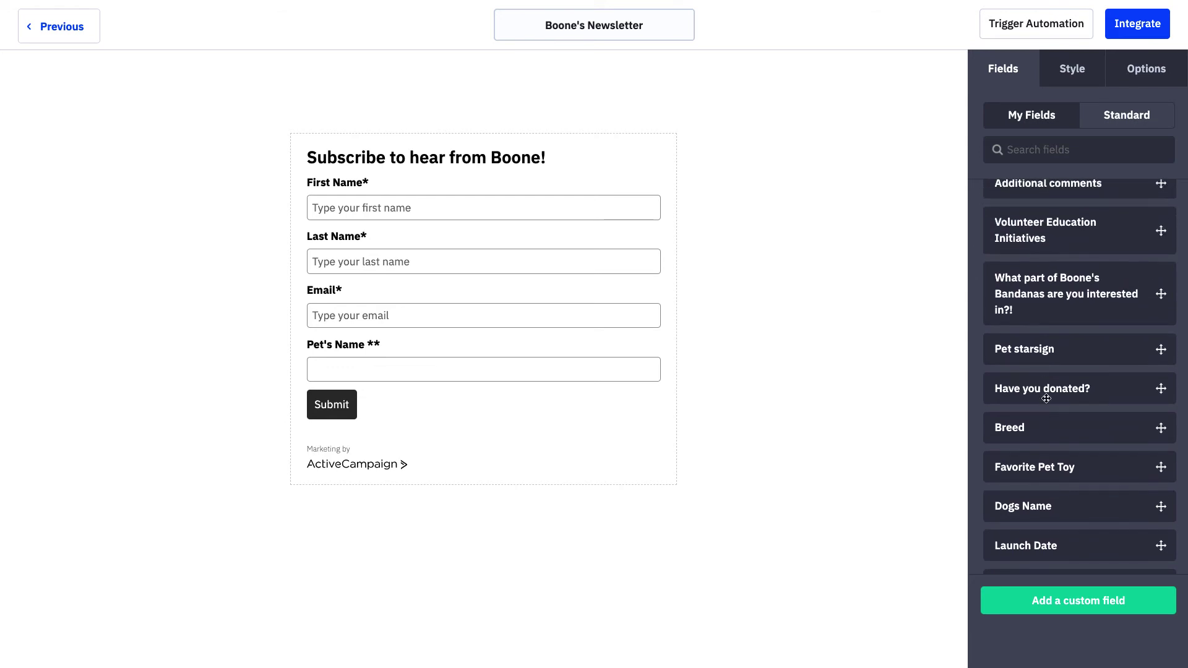
pyautogui.moveTo(1067, 433); pyautogui.dragTo(503, 378)
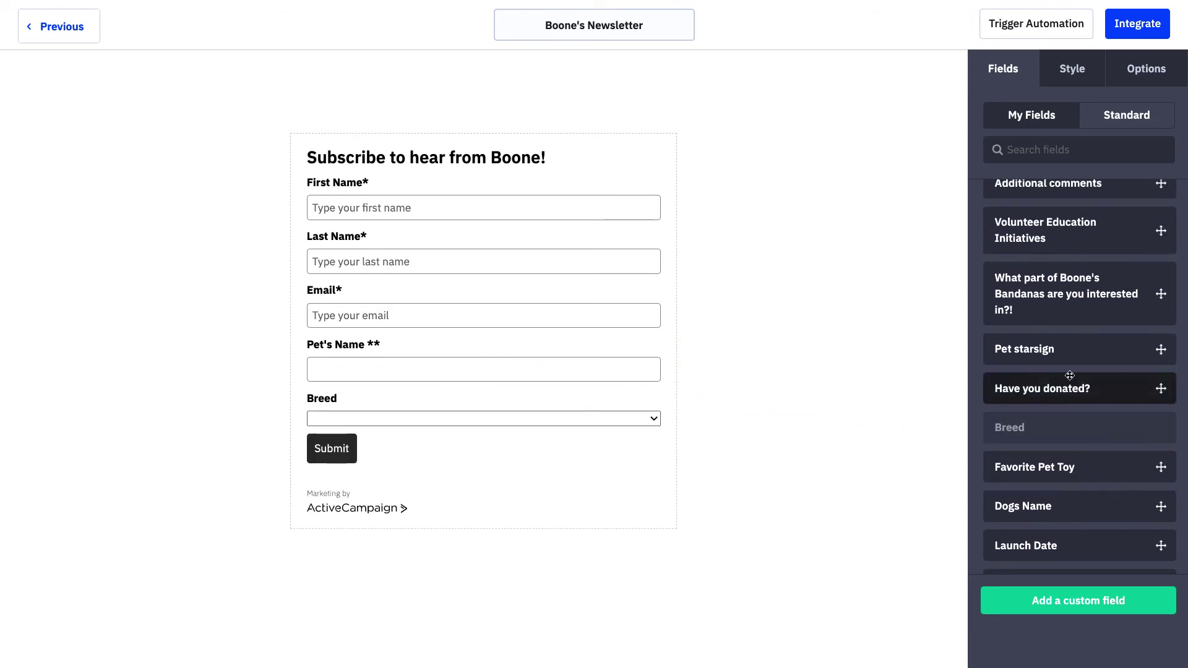
# Add the favorite-activity and pet-size questions and Pet's Birthday below Breed
pyautogui.scroll(4, 1072, 375)
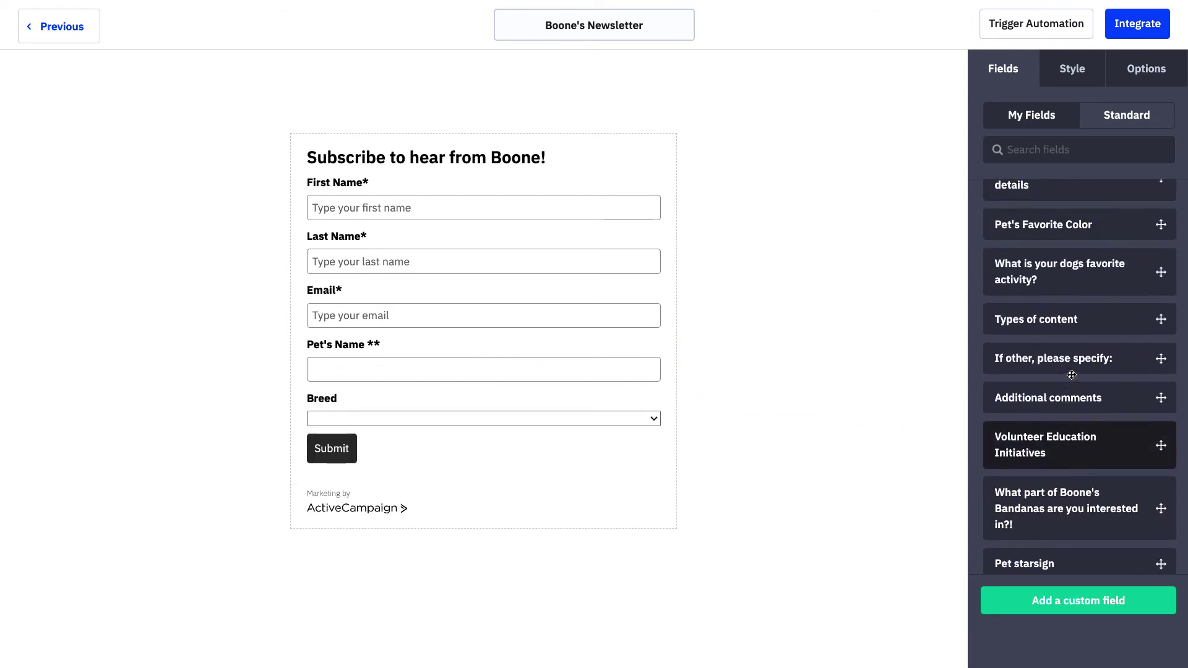
pyautogui.moveTo(1080, 304); pyautogui.dragTo(491, 427)
pyautogui.scroll(3, 1089, 324)
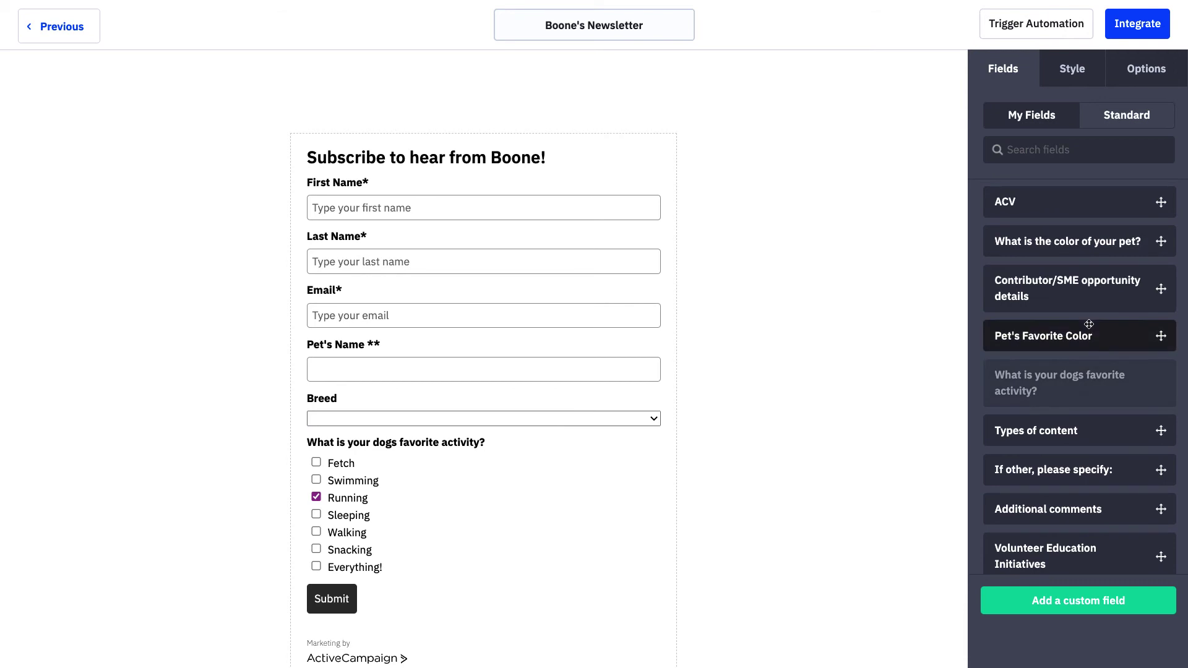
pyautogui.scroll(4, 1090, 324)
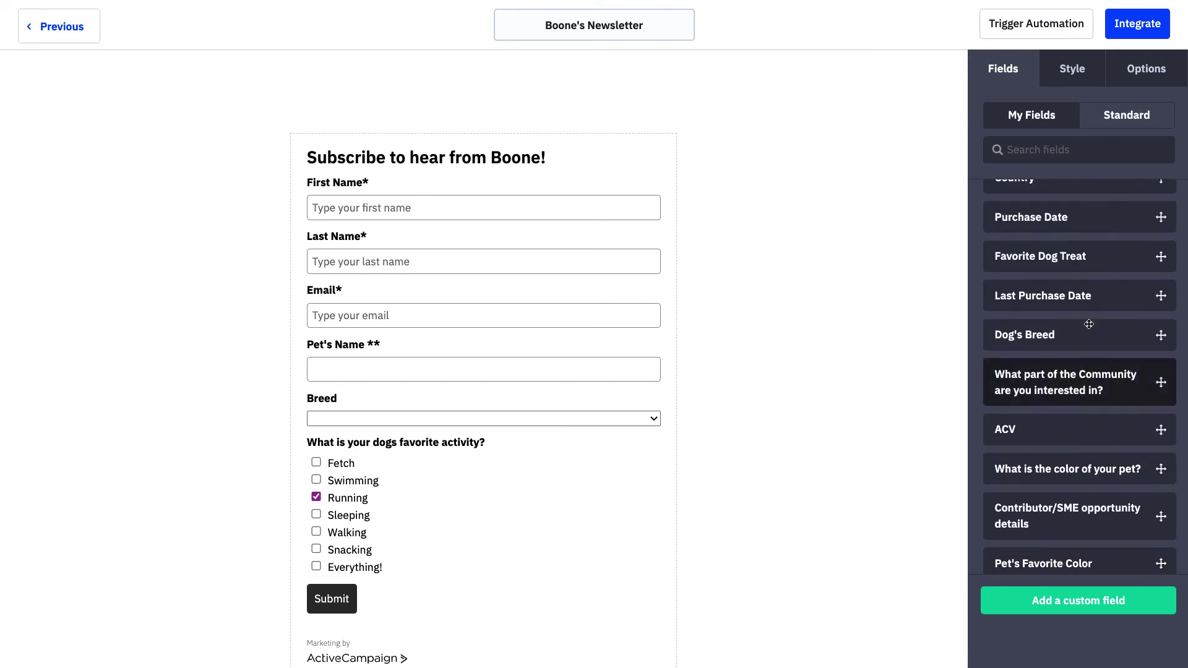
pyautogui.scroll(2, 1090, 324)
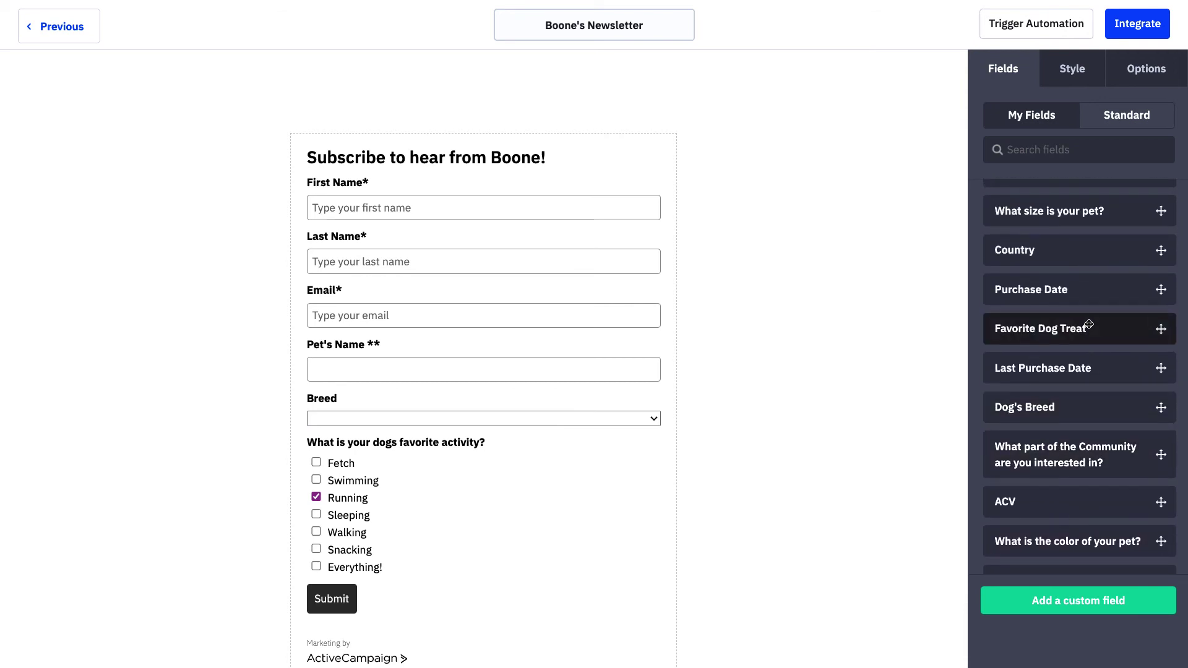
pyautogui.moveTo(1084, 211); pyautogui.dragTo(504, 582)
pyautogui.scroll(5, 1039, 395)
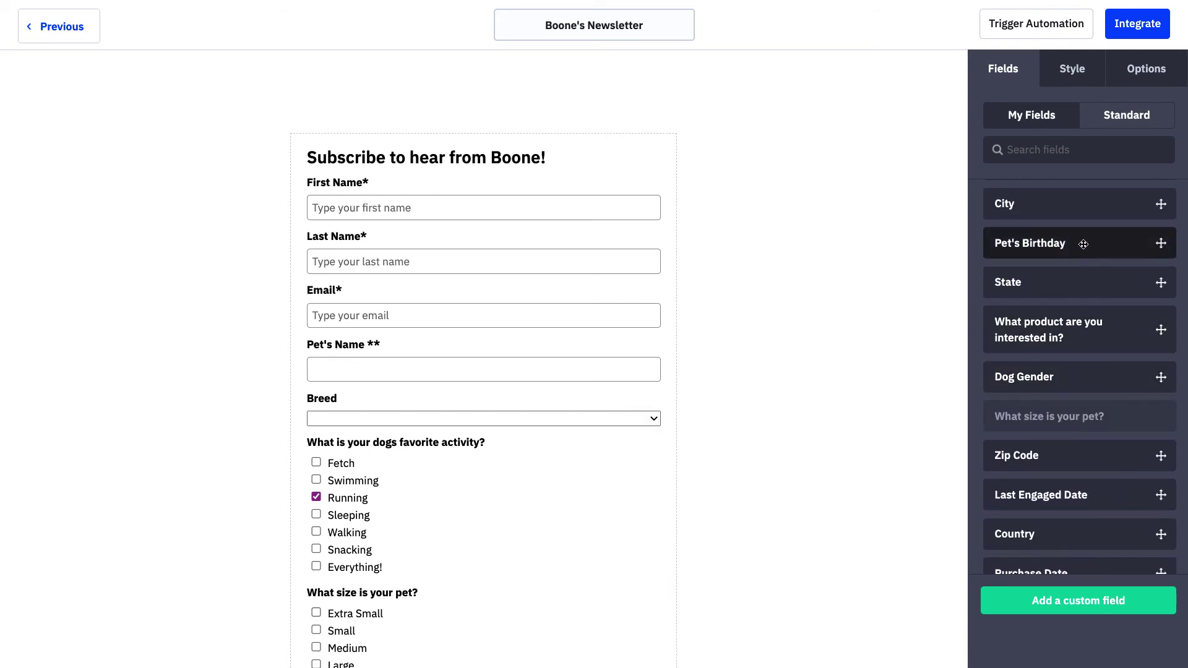
pyautogui.moveTo(1083, 245); pyautogui.dragTo(503, 438)
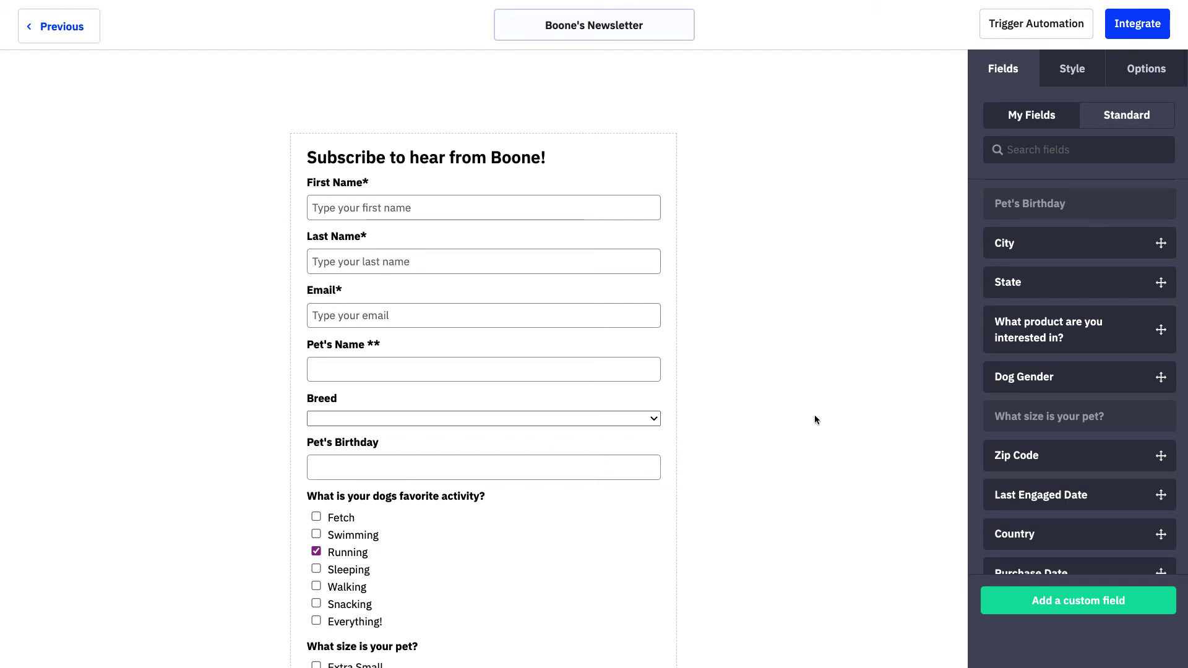
pyautogui.scroll(-2, 497, 390)
pyautogui.scroll(2, 496, 390)
pyautogui.click(1116, 123)
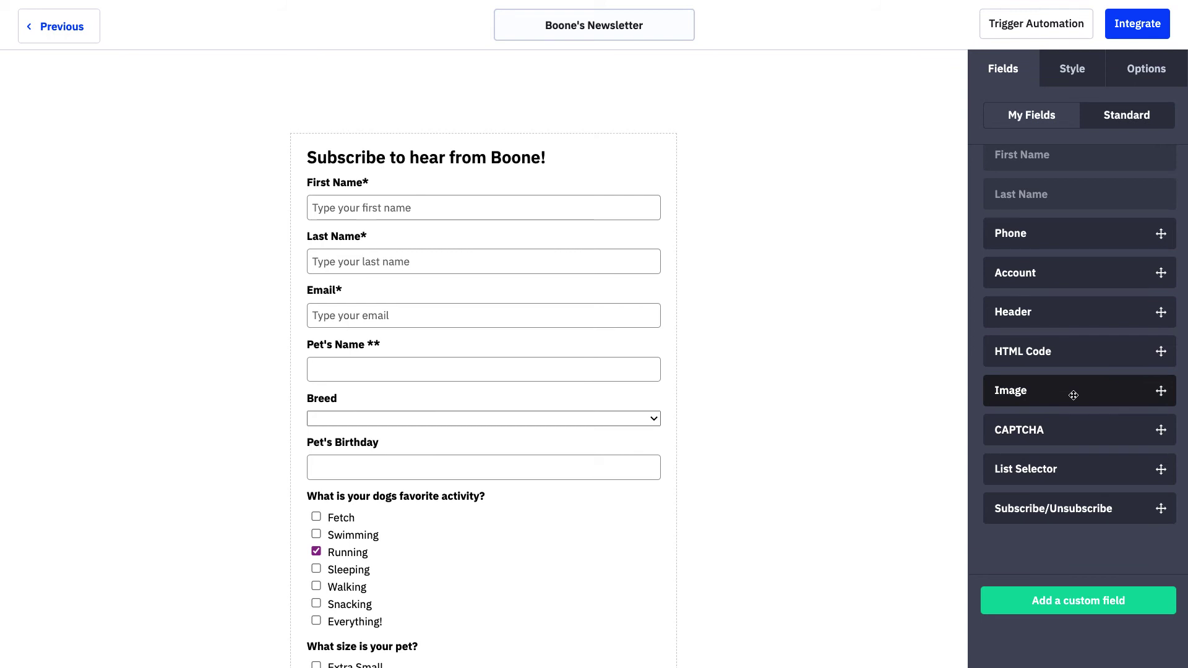
# Set the form style background to light green #9CF7C0
pyautogui.click(1077, 87)
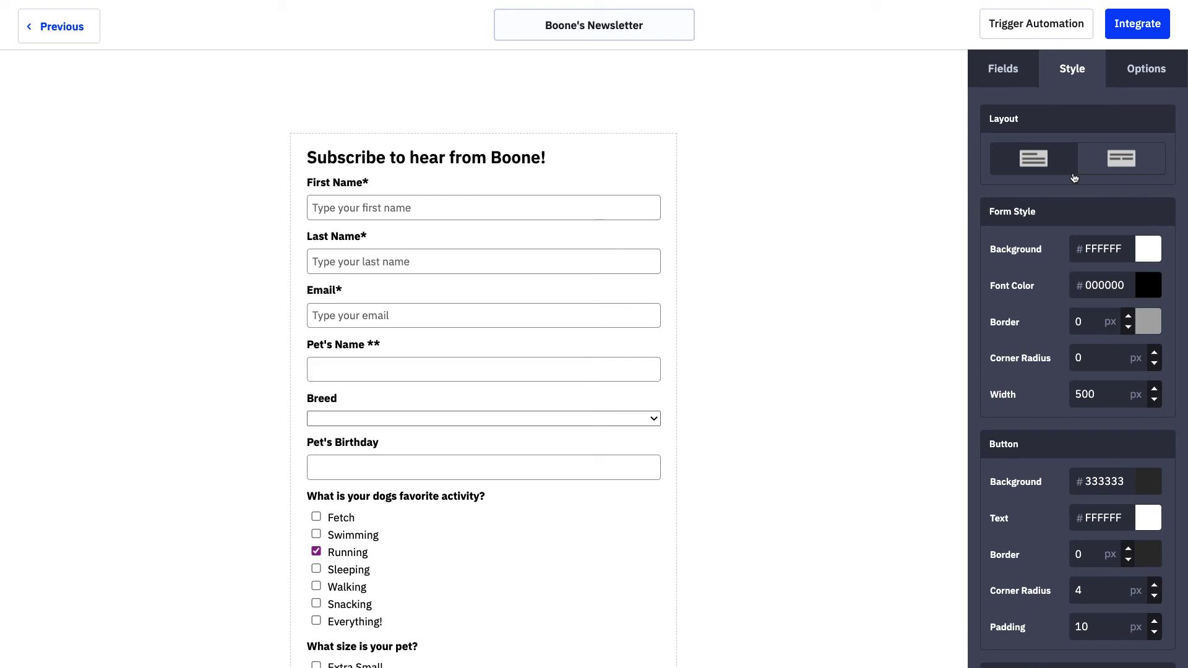
pyautogui.click(1151, 255)
pyautogui.click(1152, 340)
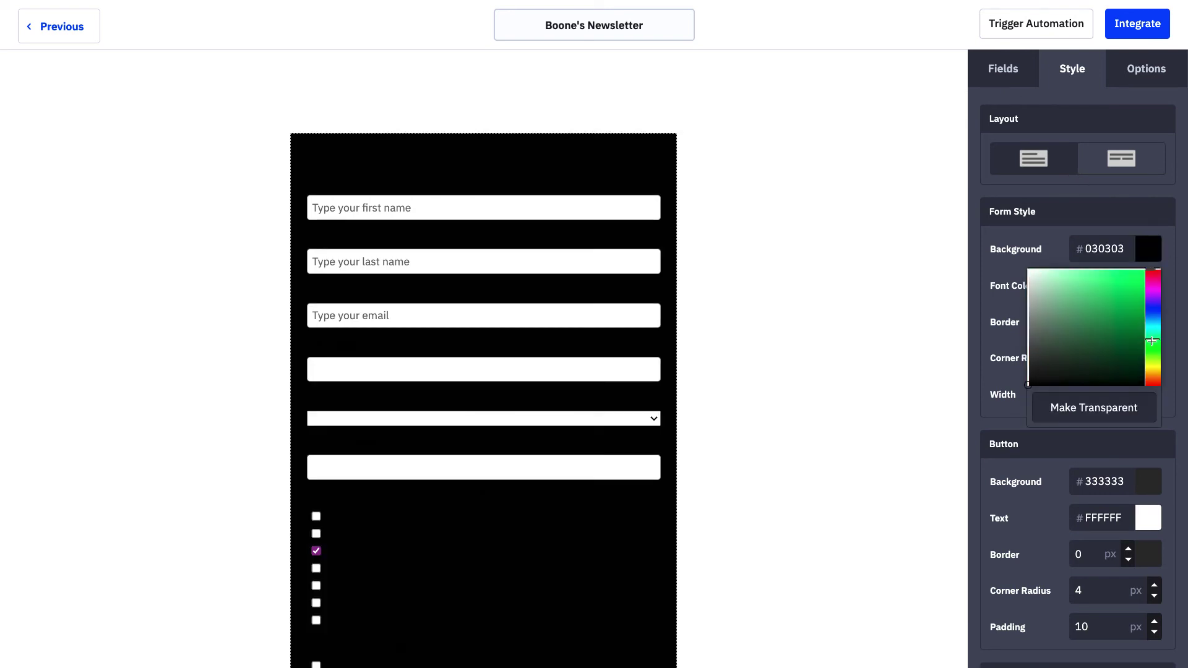
pyautogui.click(1061, 276)
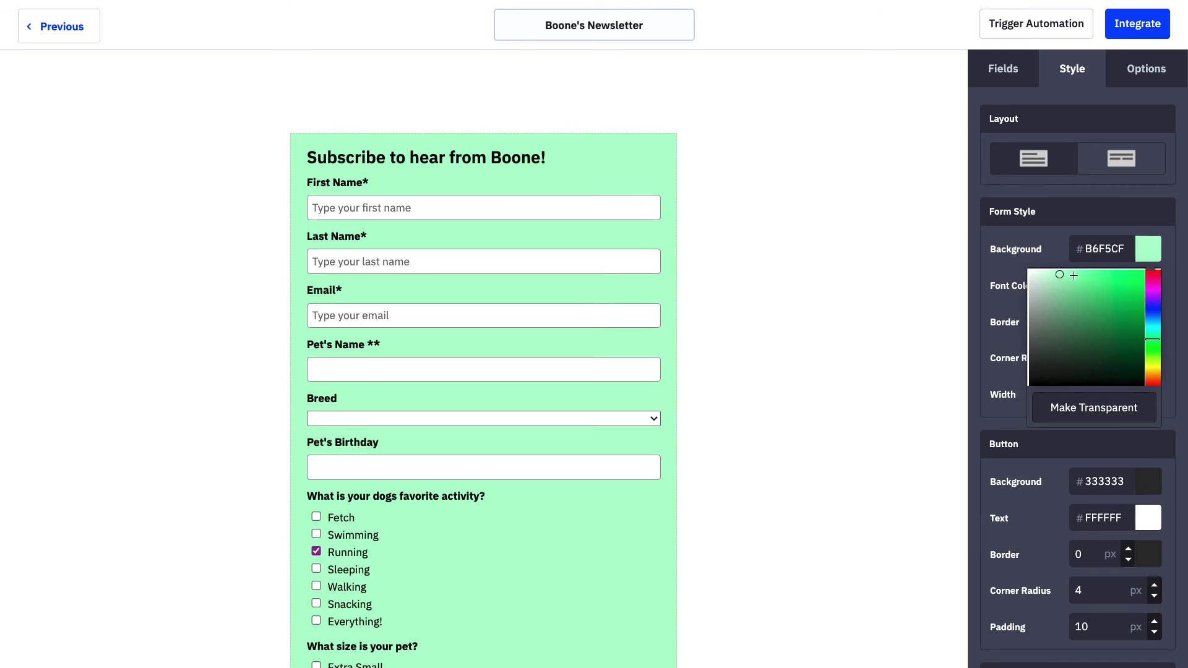
pyautogui.click(1073, 275)
pyautogui.click(1056, 235)
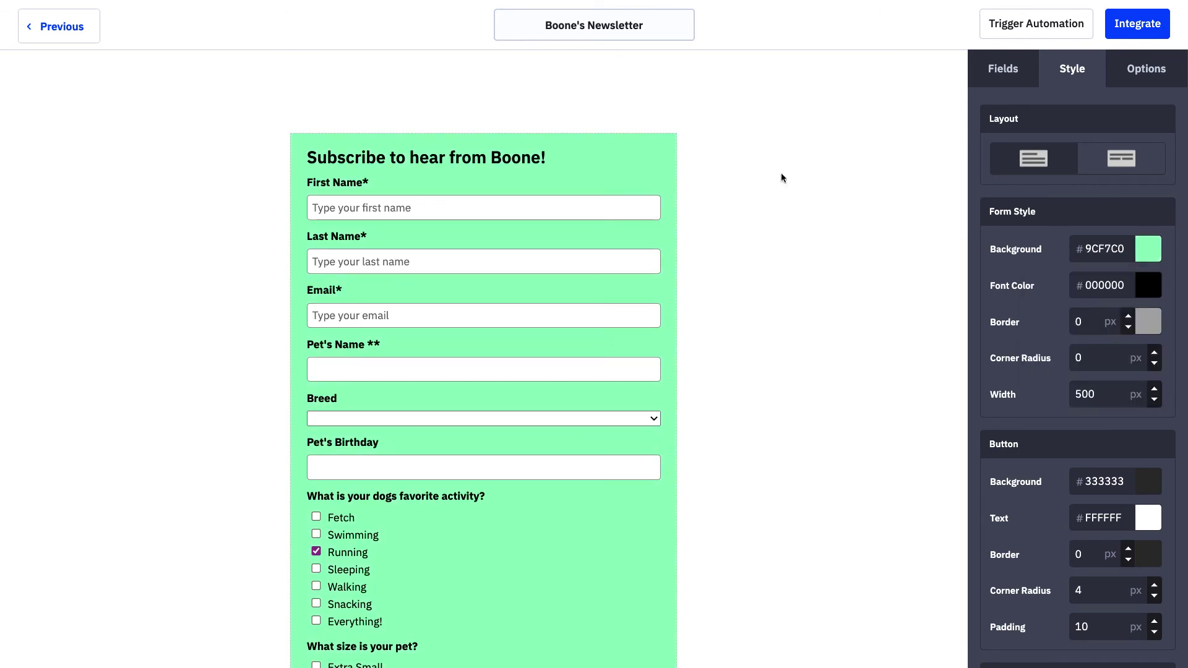
# Switch off the AC Branding footer on the form
pyautogui.scroll(-5, 1028, 375)
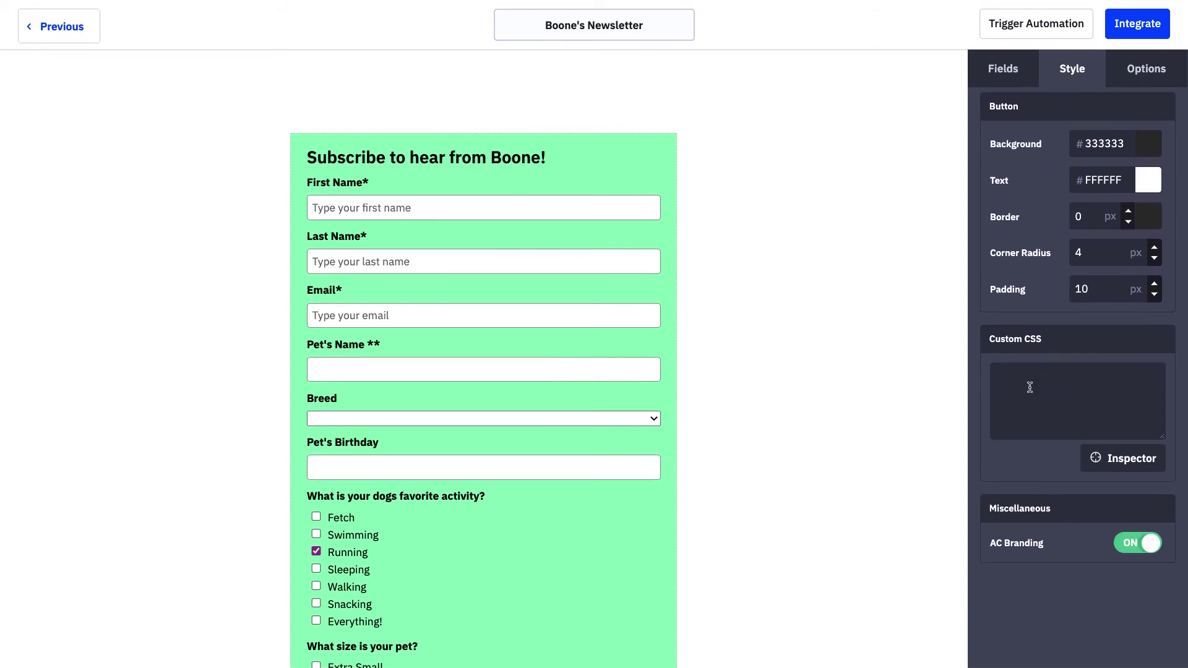
pyautogui.scroll(-2, 433, 567)
pyautogui.scroll(-1, 421, 568)
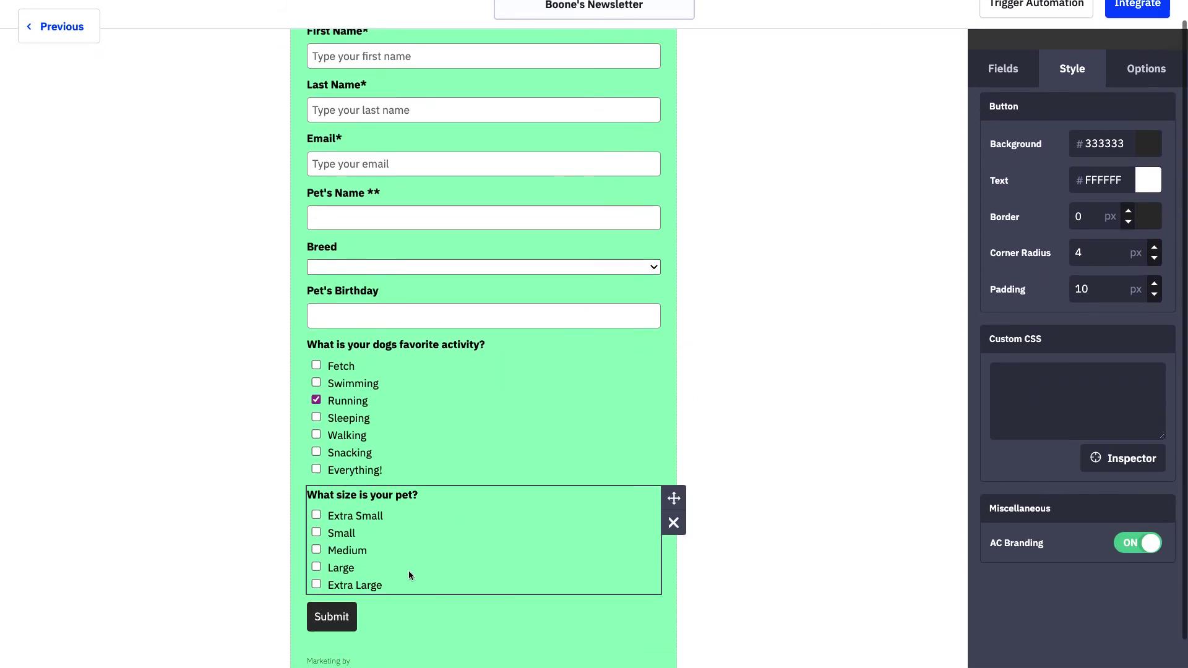
pyautogui.click(1149, 549)
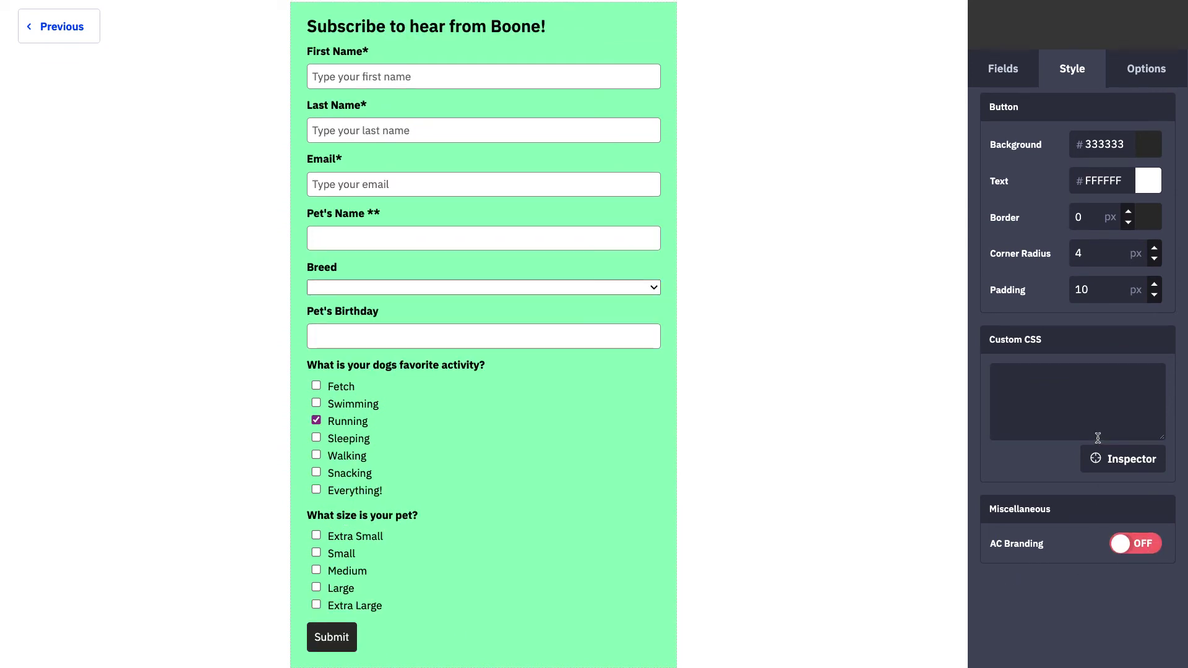
pyautogui.scroll(5, 1095, 446)
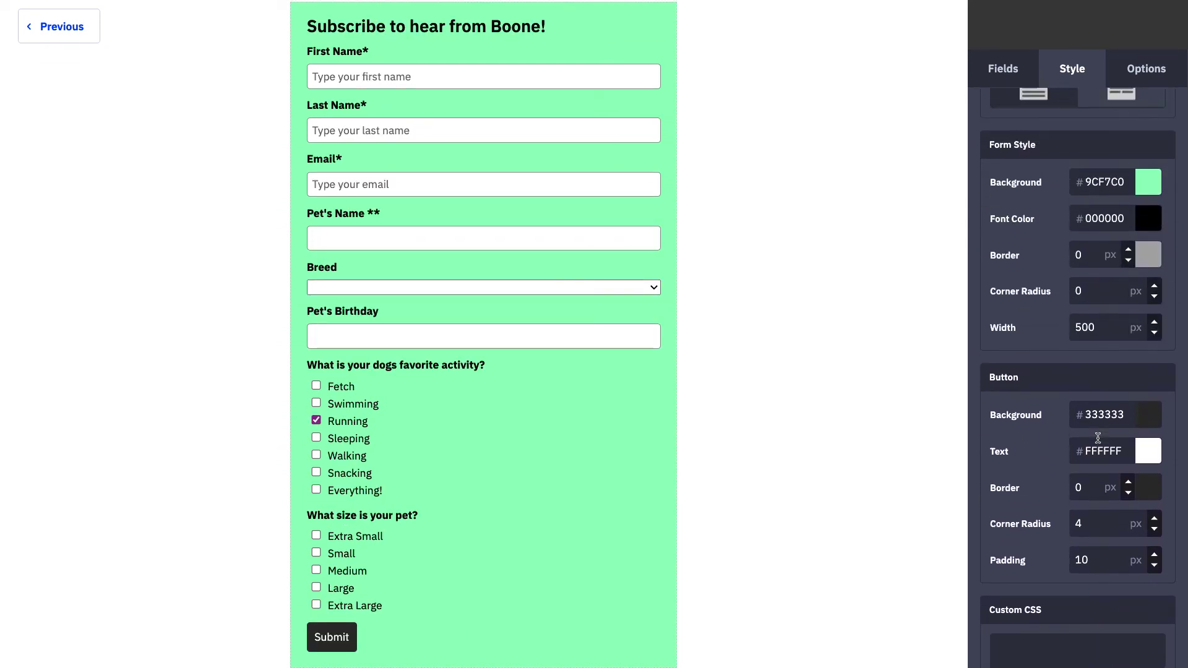
pyautogui.click(1146, 70)
pyautogui.scroll(2, 578, 213)
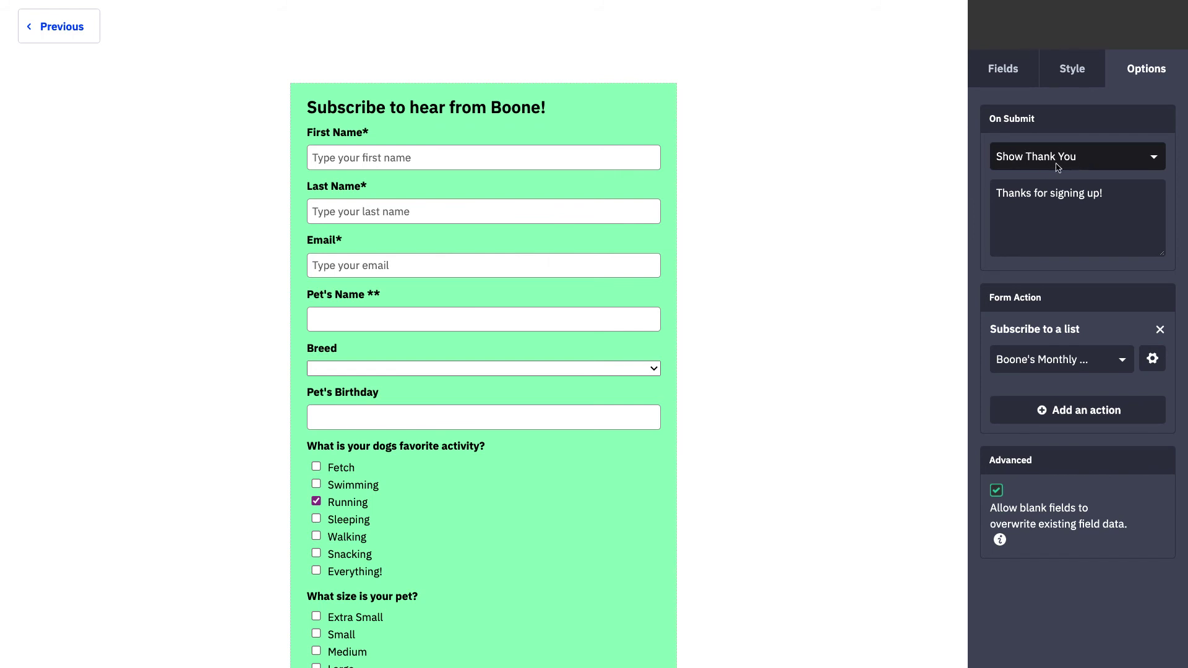
pyautogui.click(1130, 197)
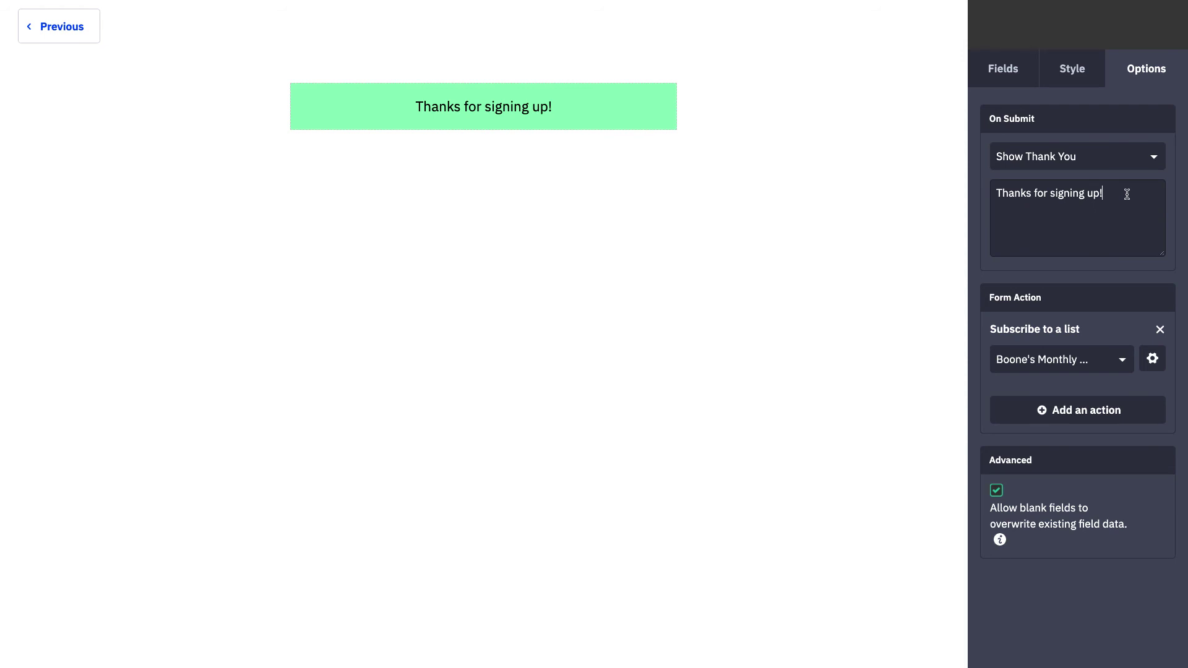
pyautogui.click(1096, 157)
pyautogui.click(1089, 221)
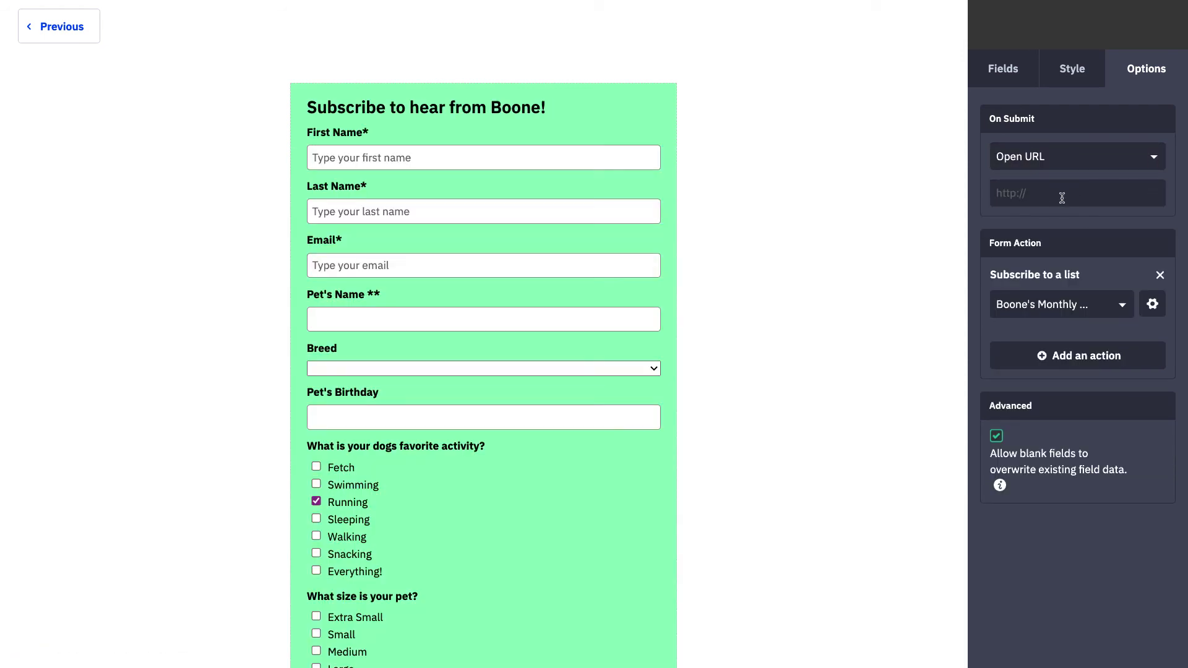
pyautogui.click(1057, 196)
pyautogui.write('www.boonesbandanas.com/shop')
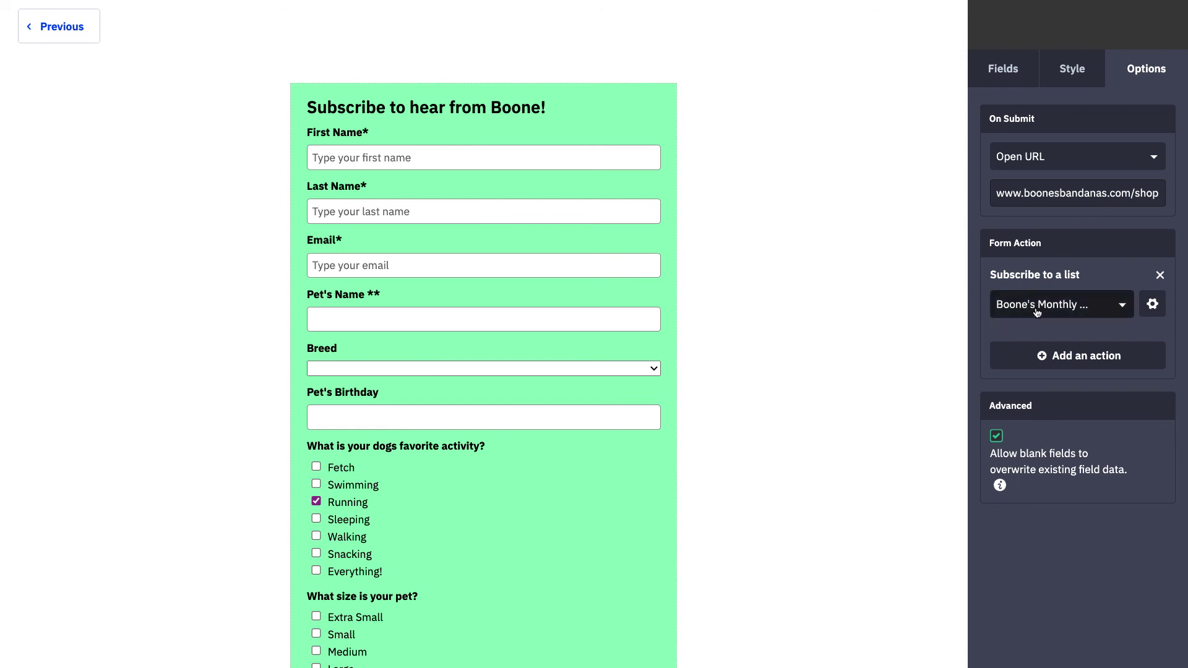
# Keep opt-in confirmation on, use the Boone's Bandanas sender address, and edit the opt-in email
pyautogui.click(1155, 305)
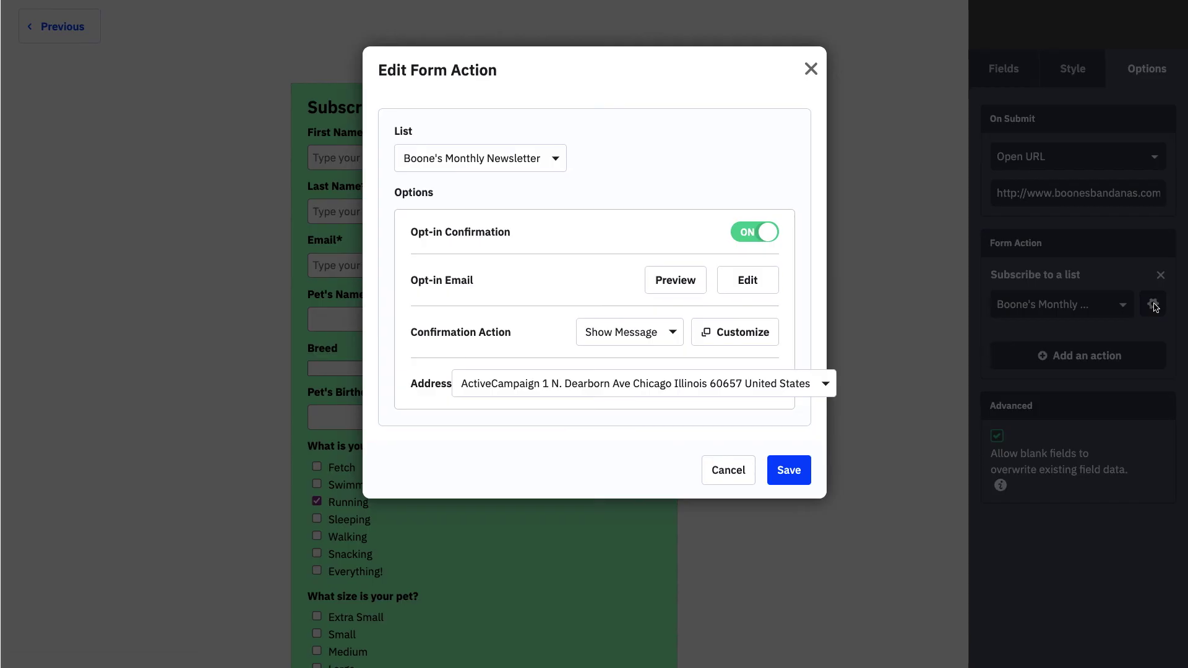
pyautogui.click(766, 239)
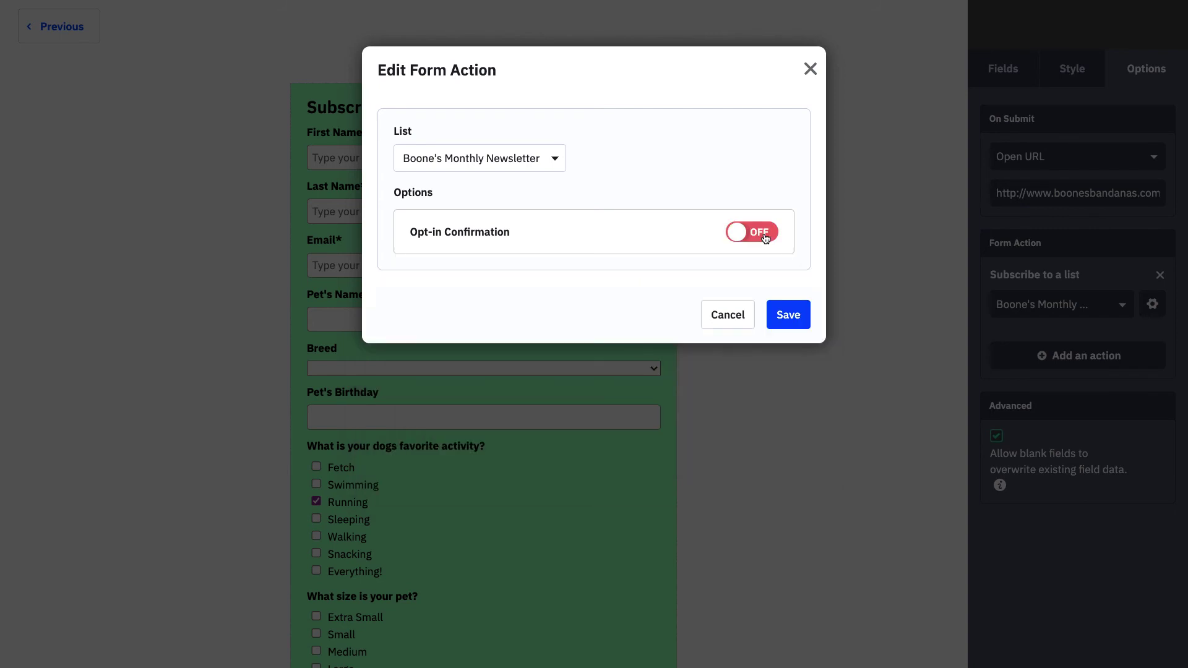
pyautogui.click(766, 239)
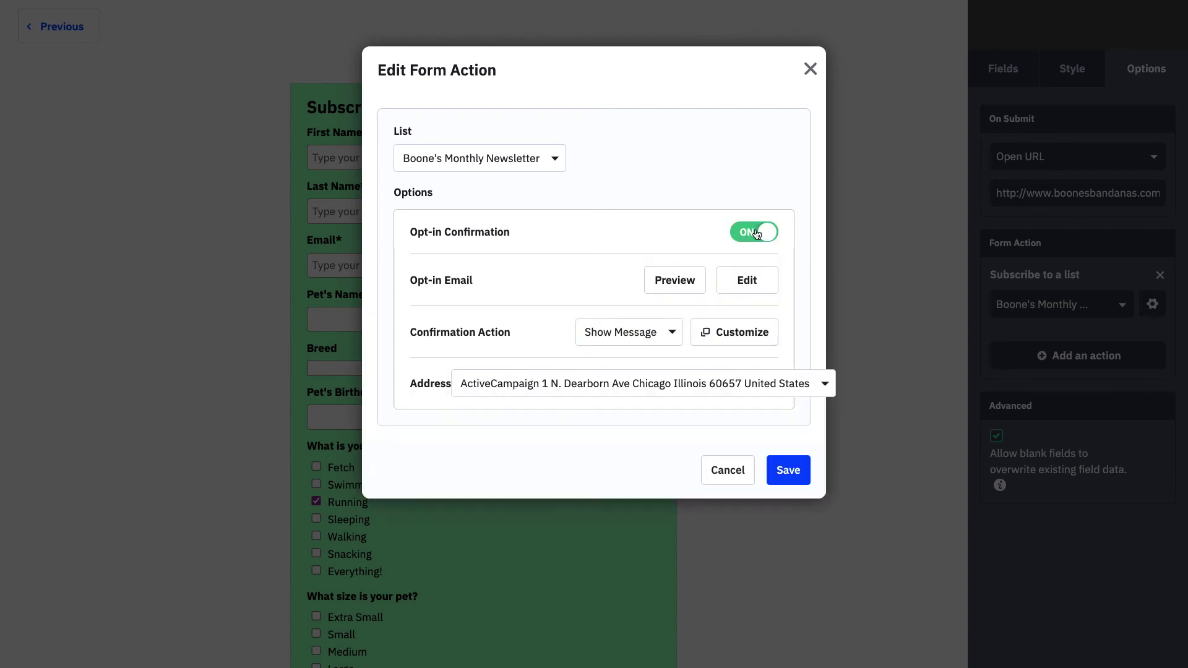
pyautogui.click(625, 383)
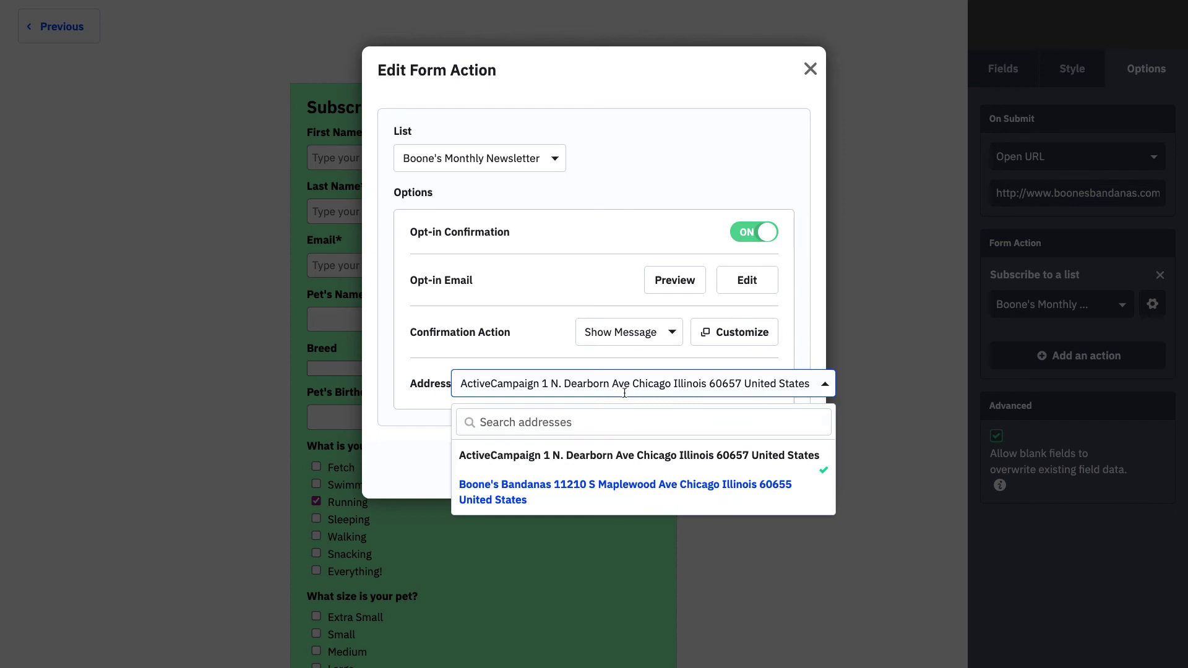
pyautogui.click(629, 487)
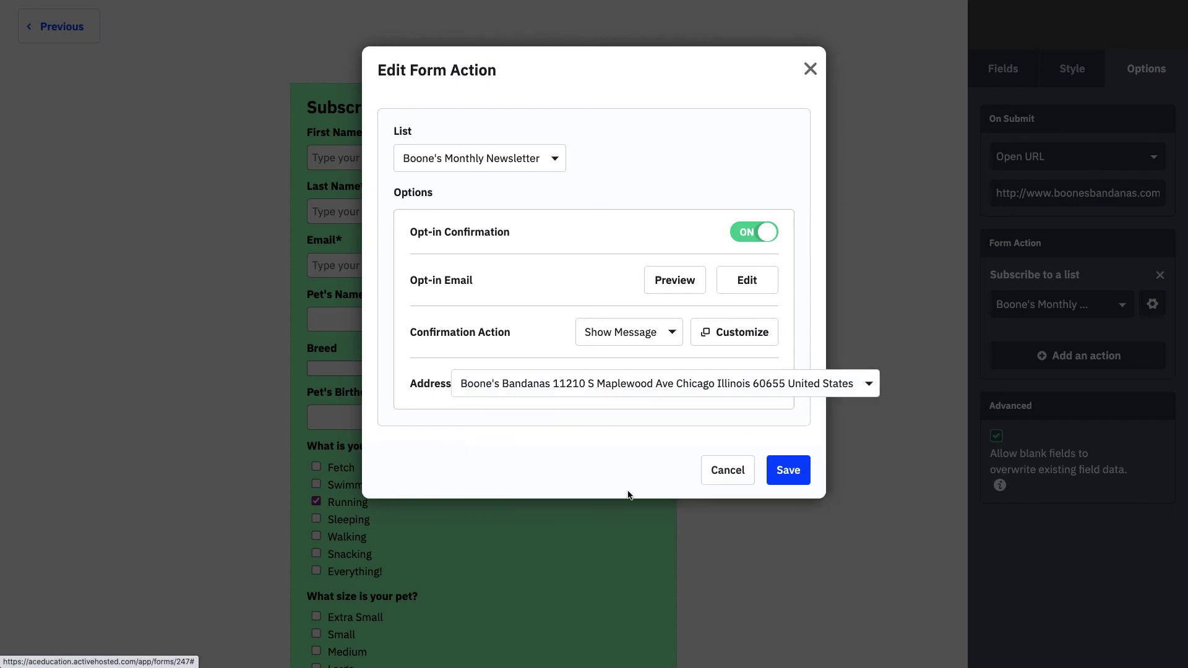
pyautogui.click(747, 281)
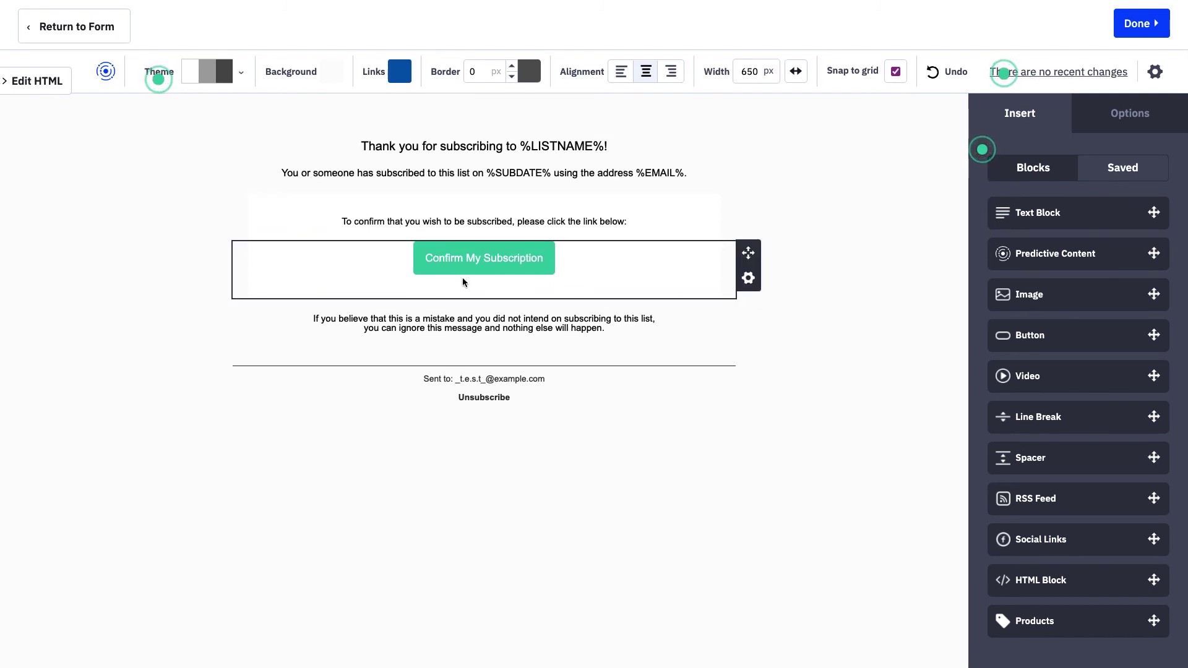
# Close the opt-in email editor and return to the Boone's Newsletter form builder
pyautogui.click(1145, 32)
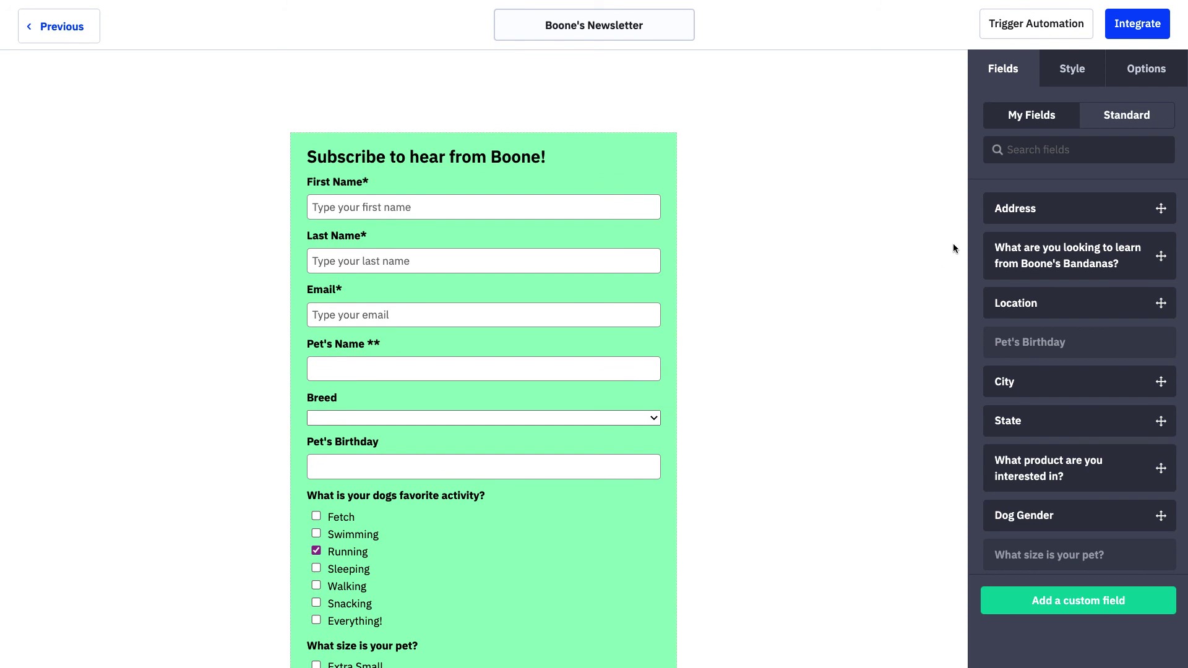
# Open the Integrate page and select the Simple Embed code
pyautogui.click(1142, 35)
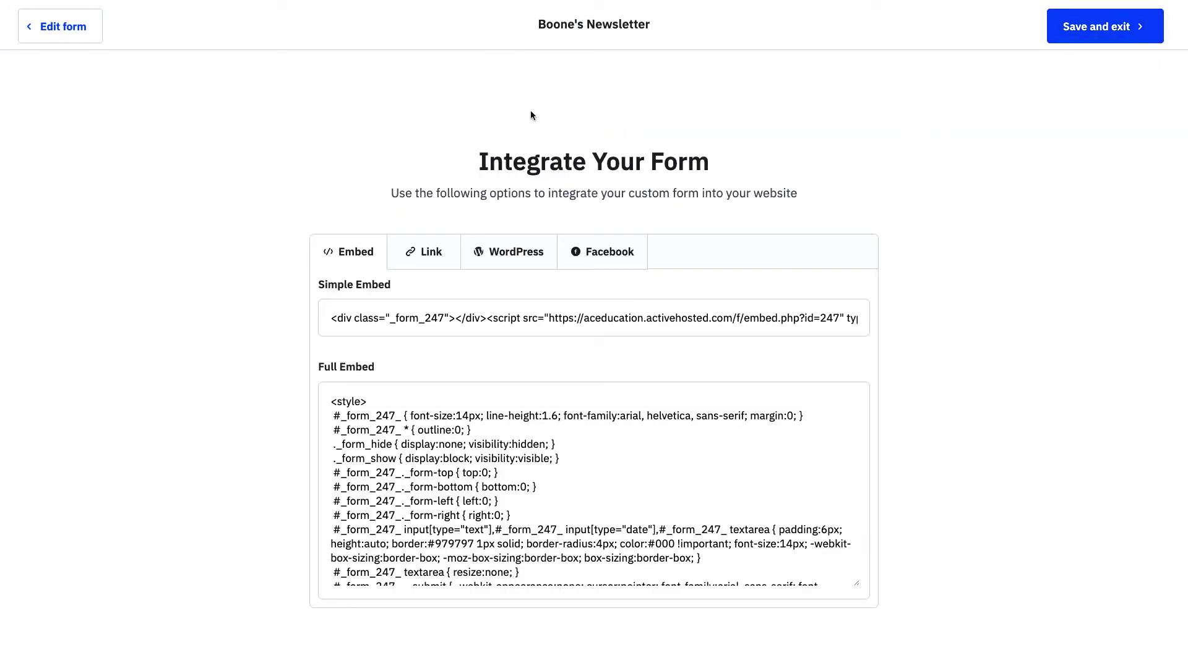
pyautogui.scroll(-1, 549, 224)
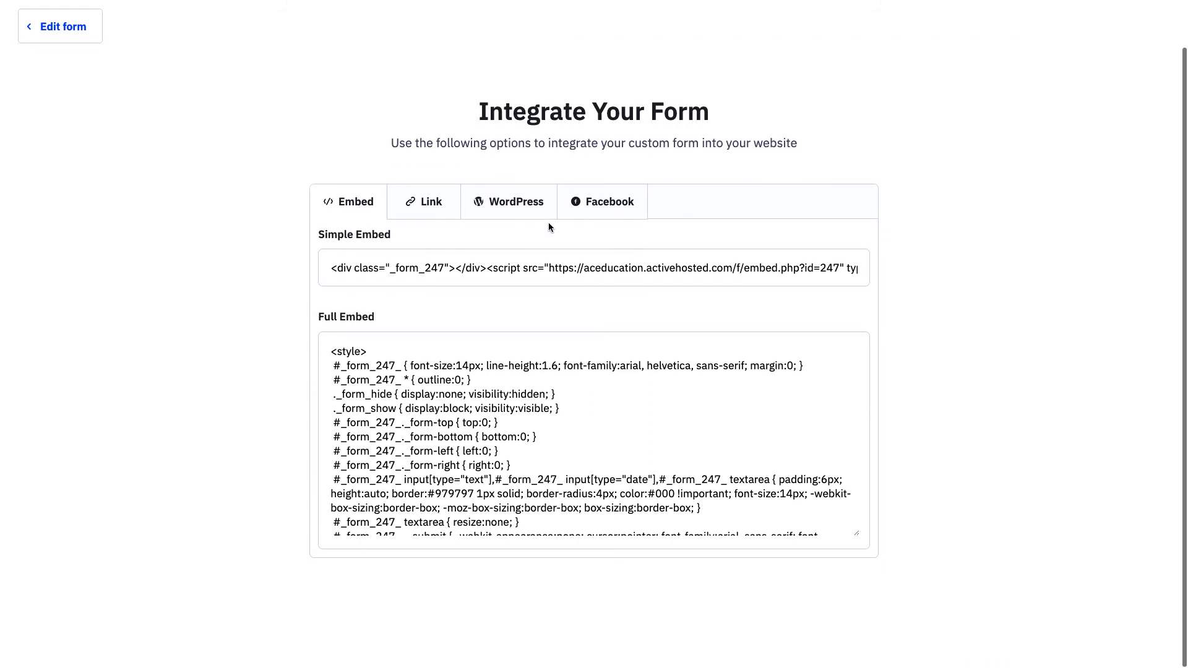
pyautogui.click(505, 271)
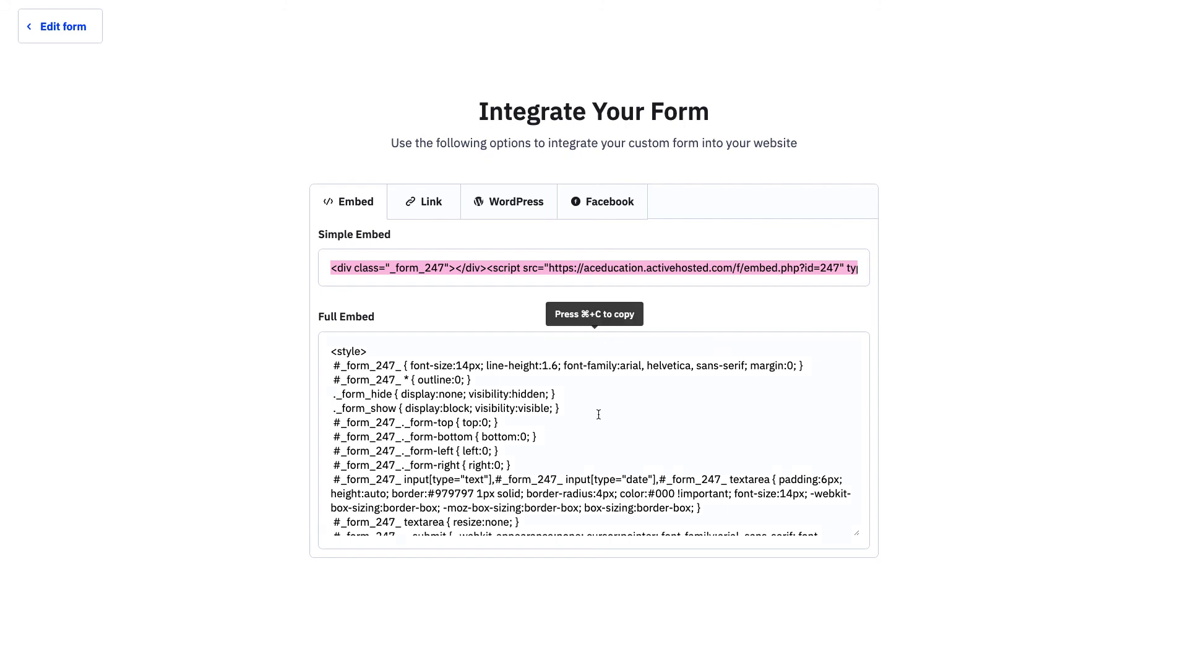
# Scroll through the Full Embed code, then show the form's shareable Link URL
pyautogui.scroll(-5, 598, 413)
pyautogui.scroll(-2, 598, 413)
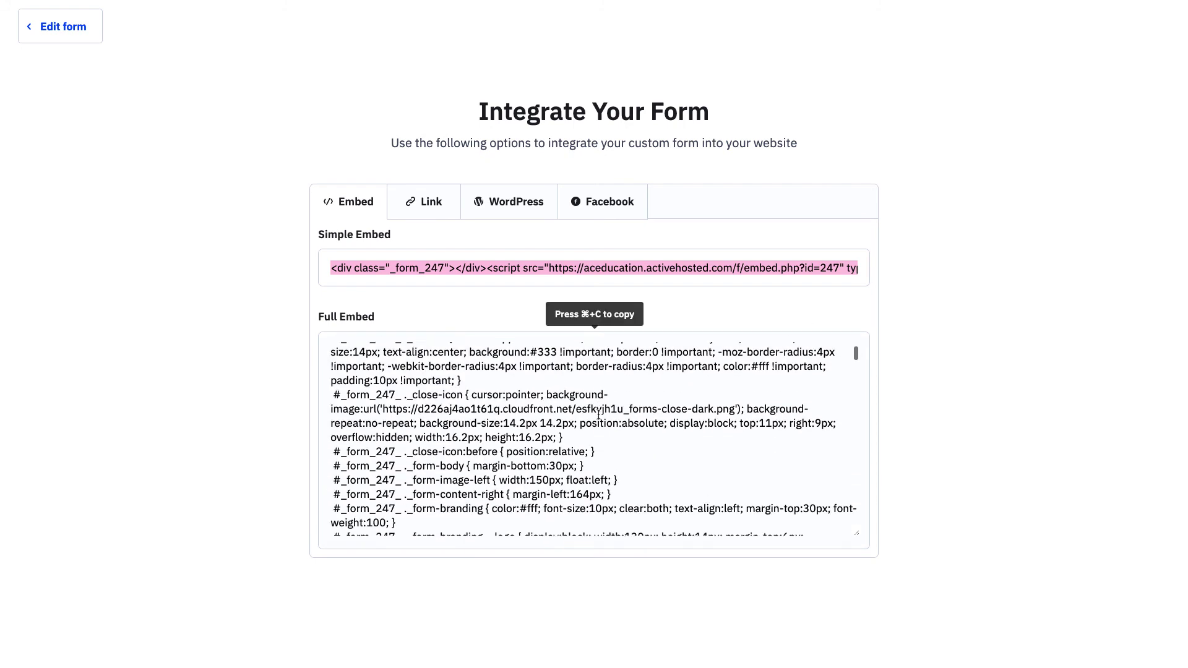
pyautogui.scroll(-2, 599, 413)
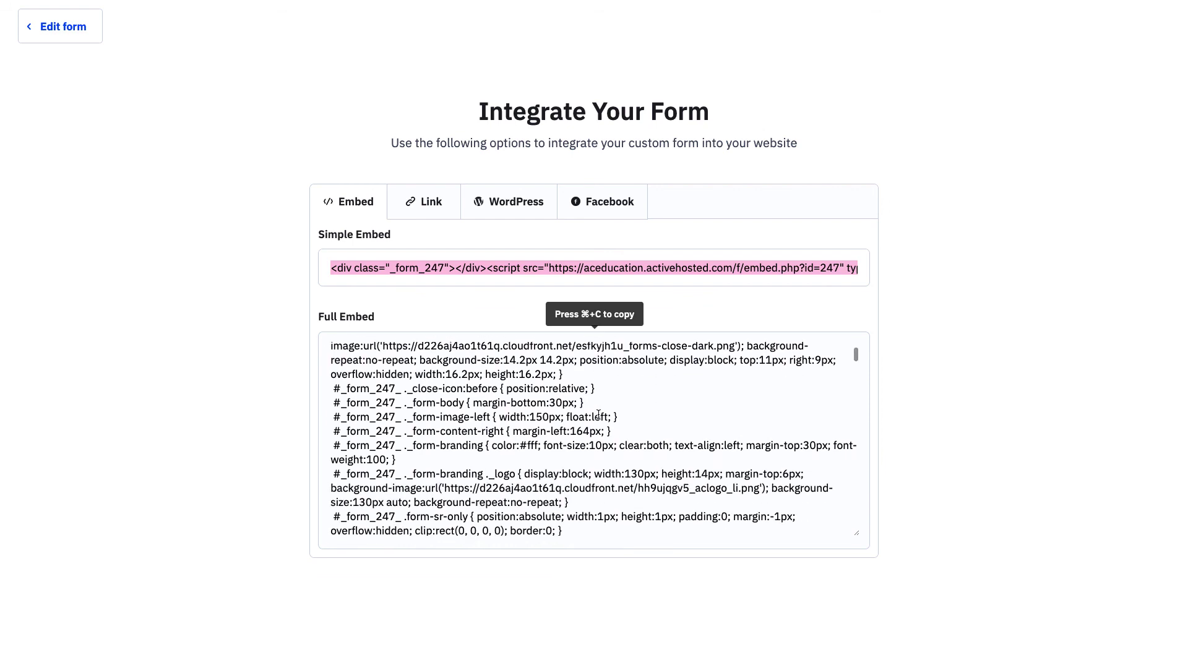
pyautogui.scroll(-2, 598, 415)
pyautogui.scroll(10, 599, 415)
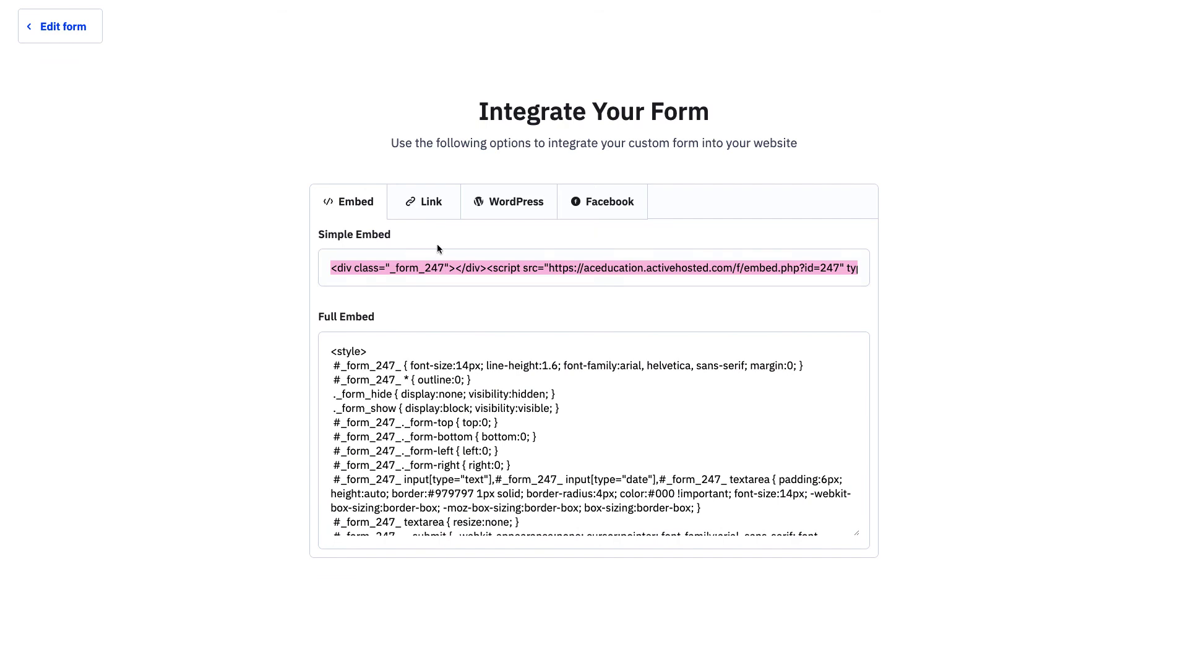
pyautogui.click(432, 216)
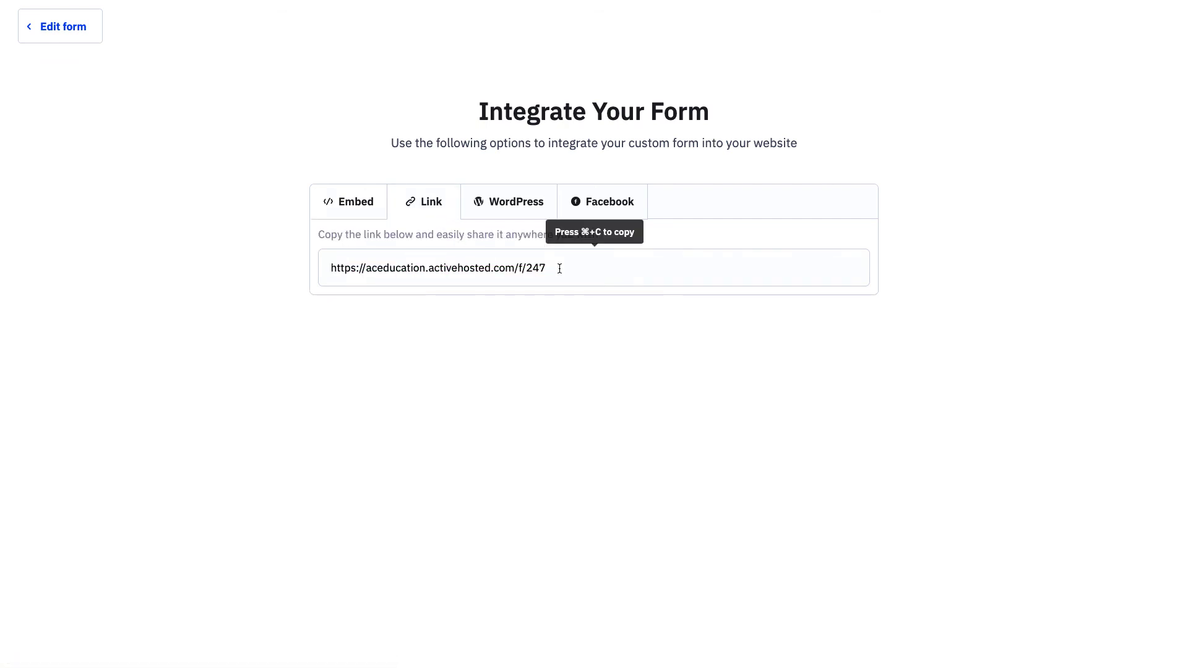
# Highlight form 247's share link, preview the WordPress and Facebook options, then return to the Embed code
pyautogui.moveTo(559, 268); pyautogui.dragTo(331, 268)
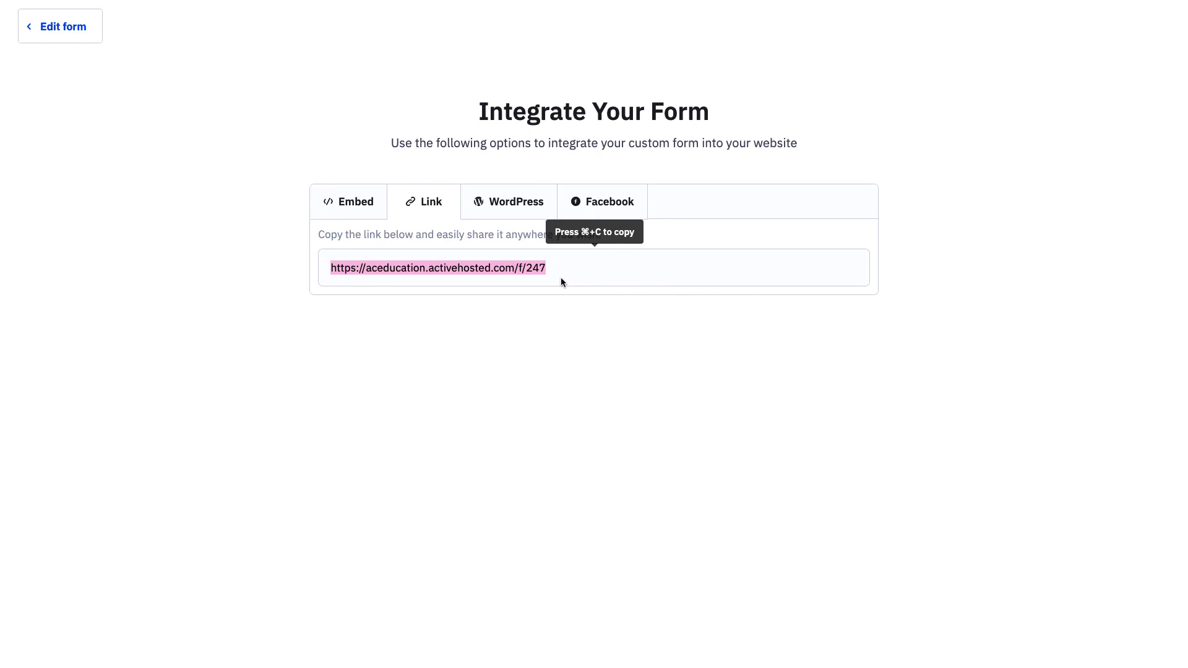
pyautogui.click(505, 212)
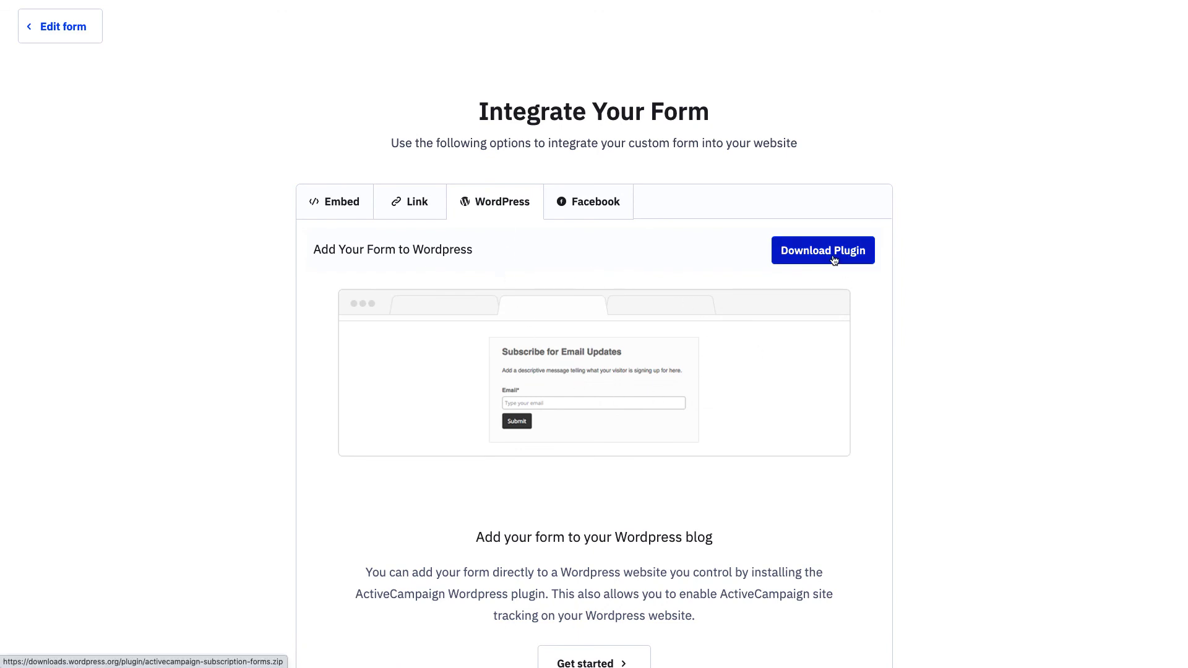
pyautogui.click(615, 217)
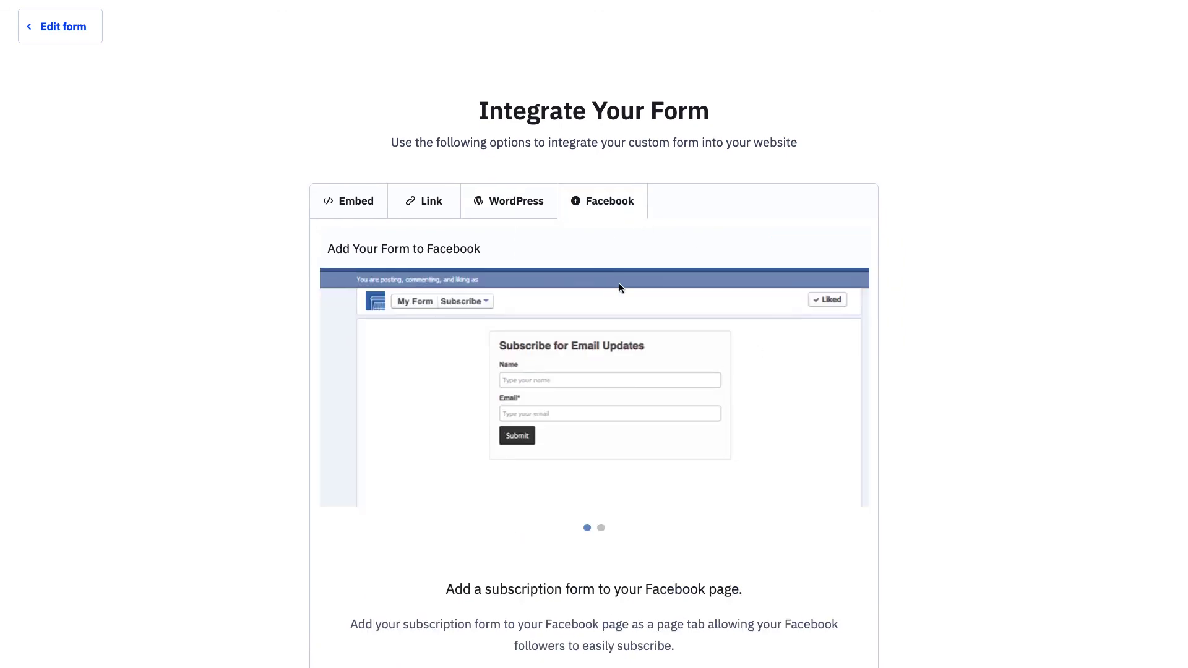
pyautogui.scroll(-1, 618, 284)
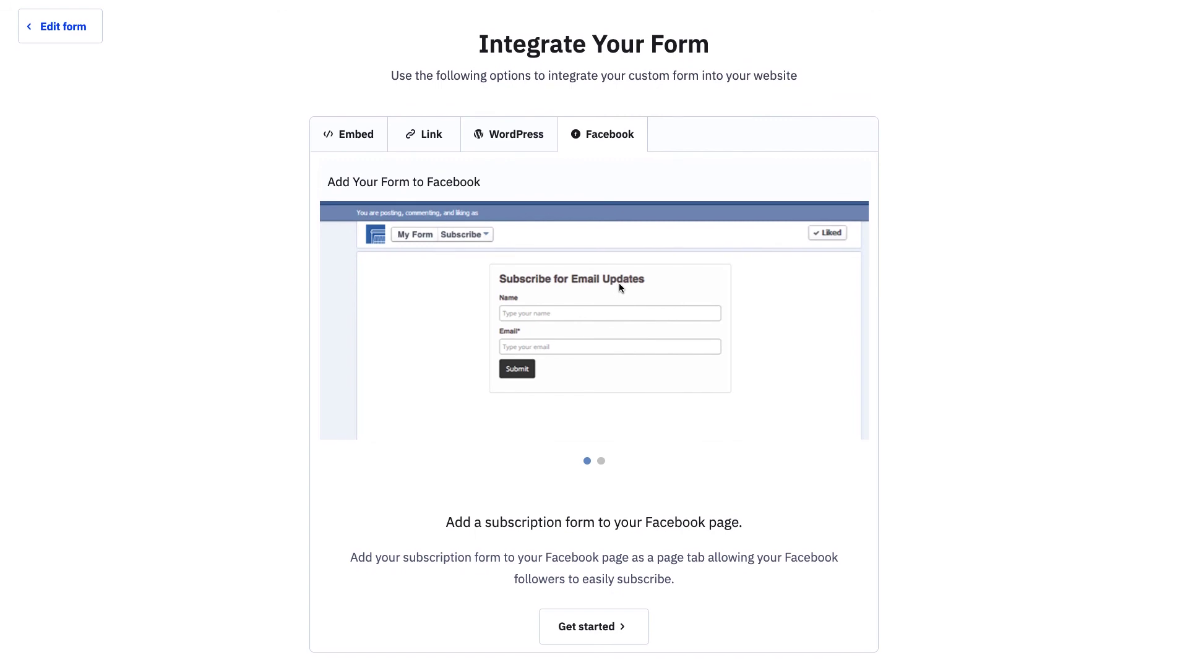
pyautogui.scroll(1, 618, 285)
pyautogui.click(371, 219)
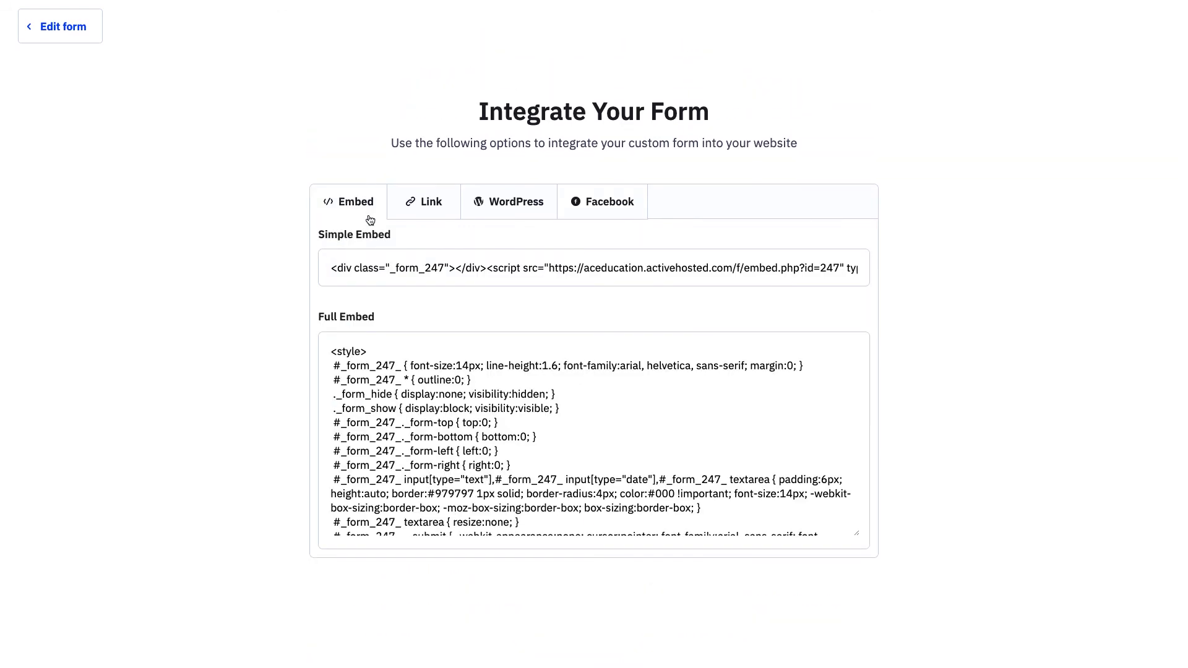